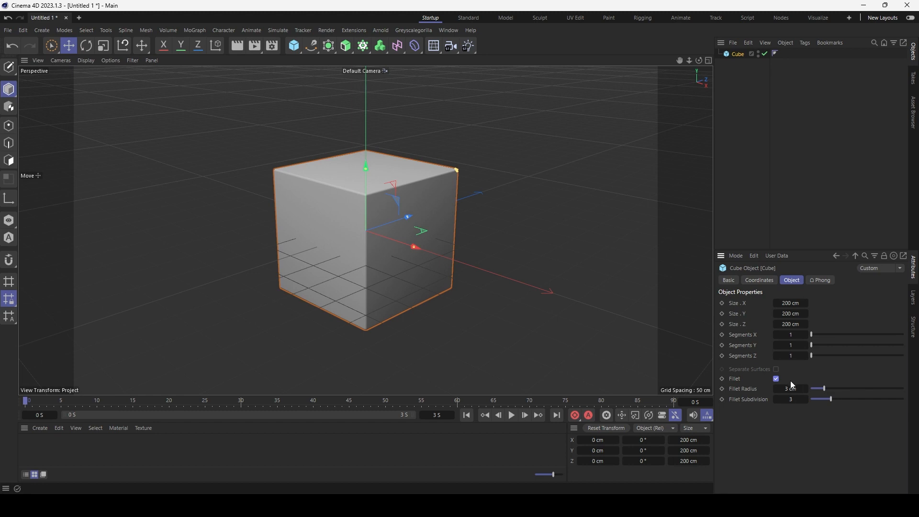
# Drag the cube's Fillet Radius up to 24 cm.
pyautogui.moveTo(791, 389); pyautogui.dragTo(843, 389)
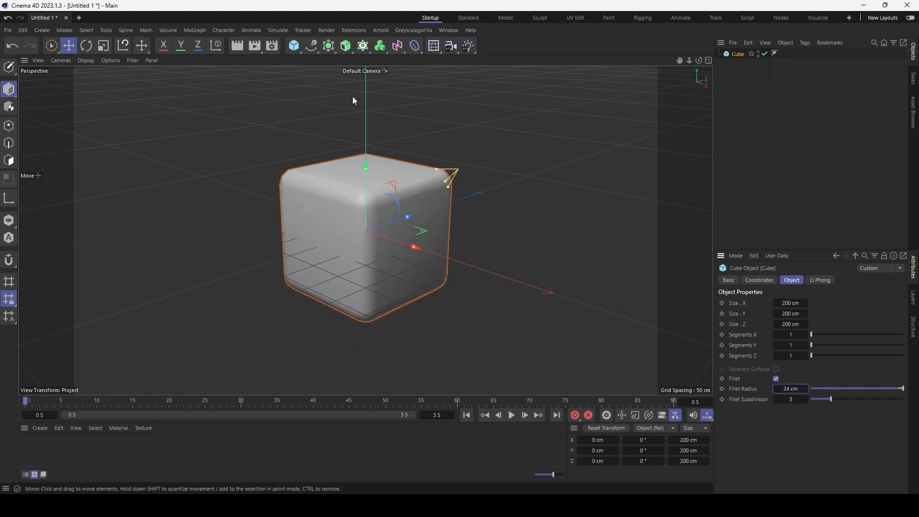
# Add a floor plane and lift the cube up onto it, to about Y 87.9 cm.
pyautogui.click(295, 46)
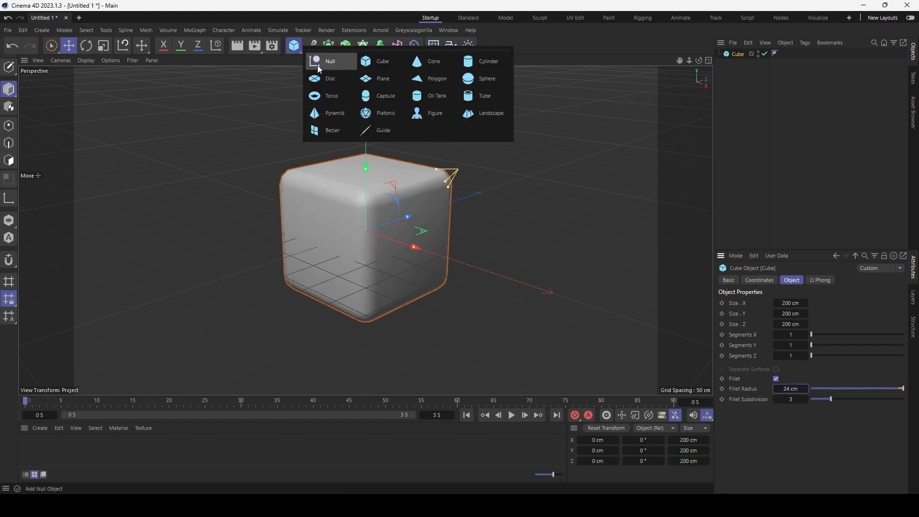
pyautogui.click(372, 82)
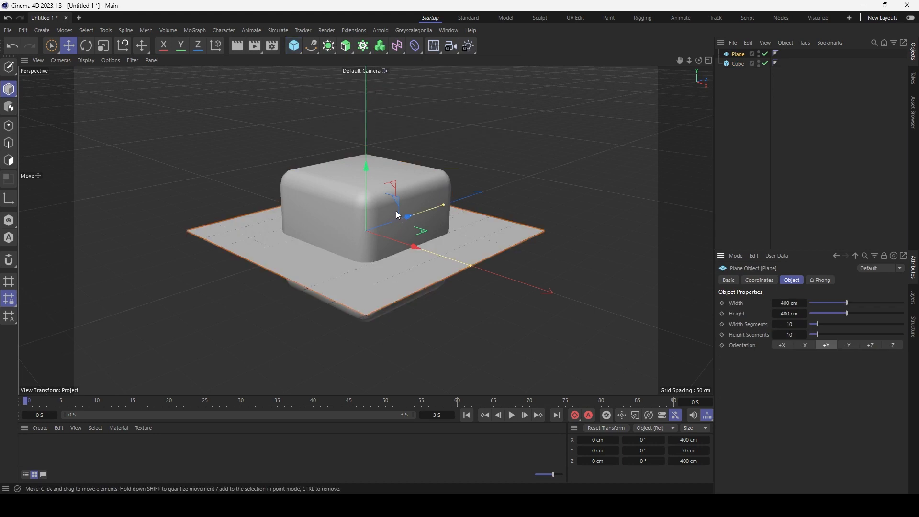
pyautogui.click(368, 180)
pyautogui.moveTo(367, 180); pyautogui.dragTo(361, 124)
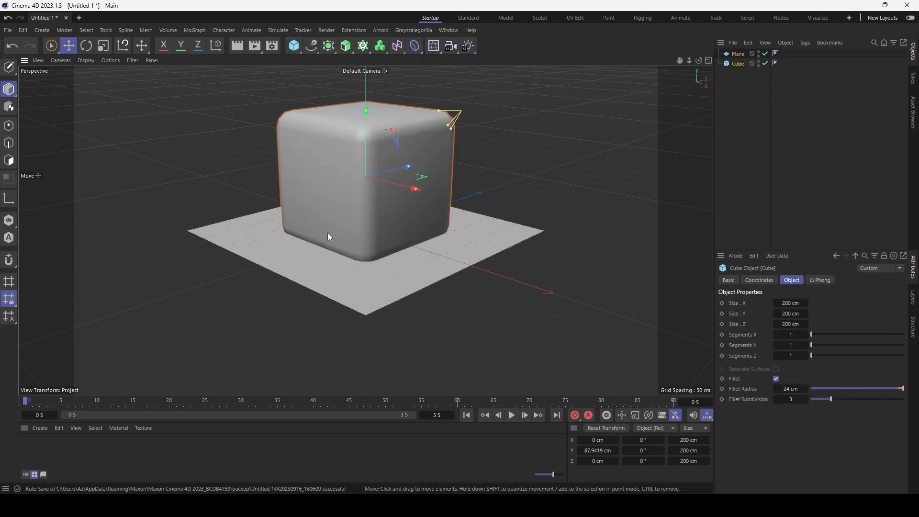
# Scale the floor plane up to 400 cm and check a test render in Picture Viewer.
pyautogui.click(324, 258)
pyautogui.press('t')
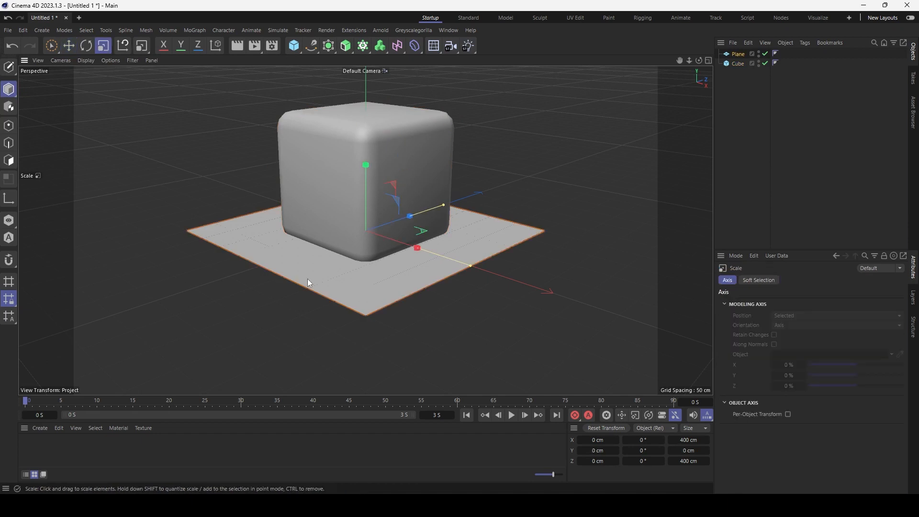
pyautogui.moveTo(308, 278); pyautogui.dragTo(589, 86)
pyautogui.click(254, 48)
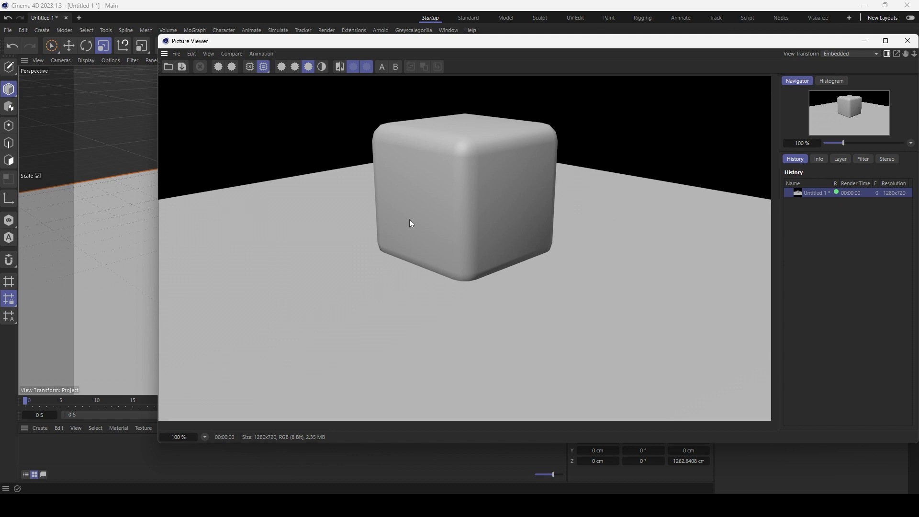
pyautogui.click(908, 41)
pyautogui.click(738, 63)
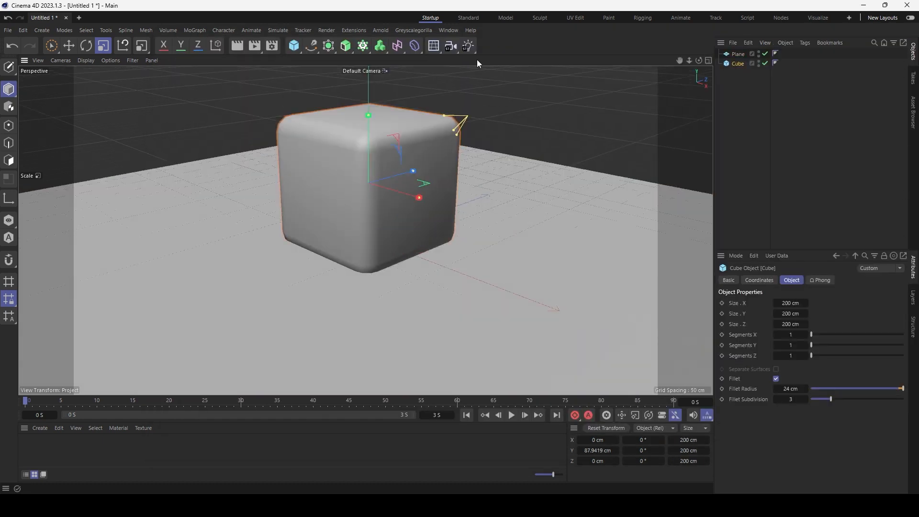
# Add a point light and move it up and off to the side of the cube.
pyautogui.click(467, 45)
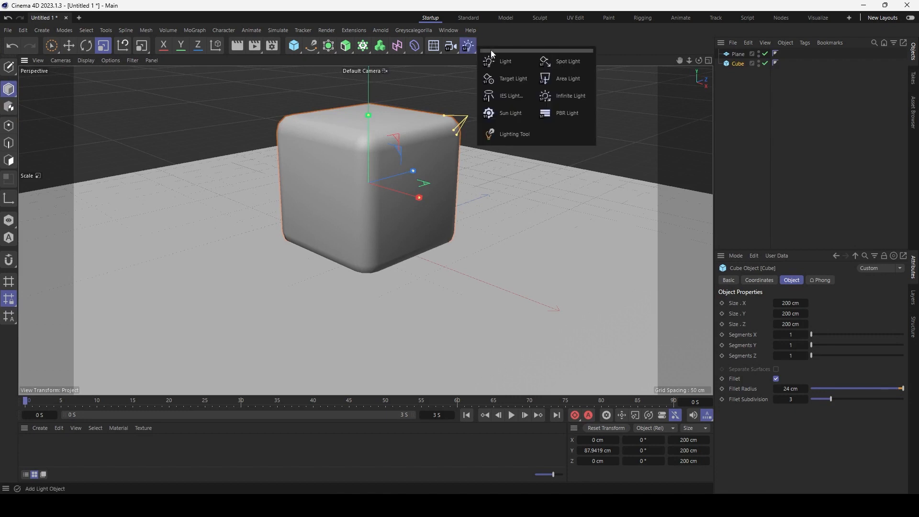
pyautogui.click(502, 58)
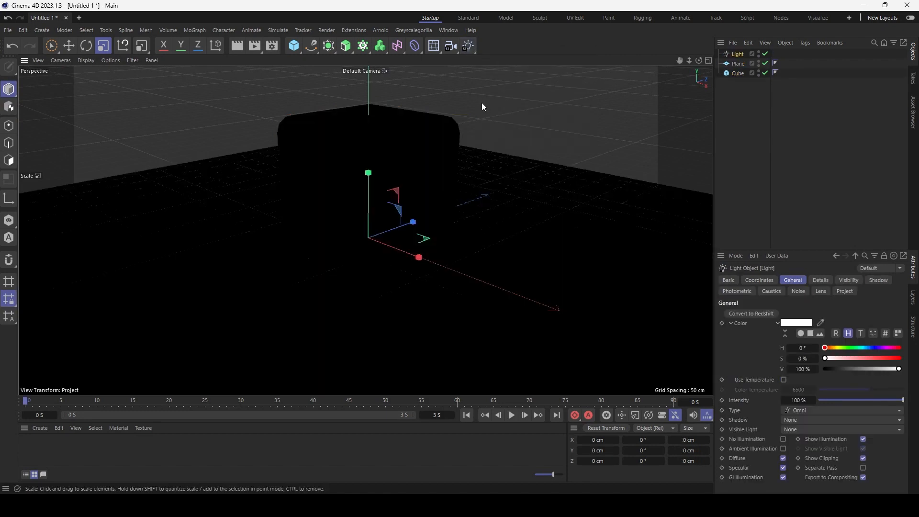
pyautogui.press('e')
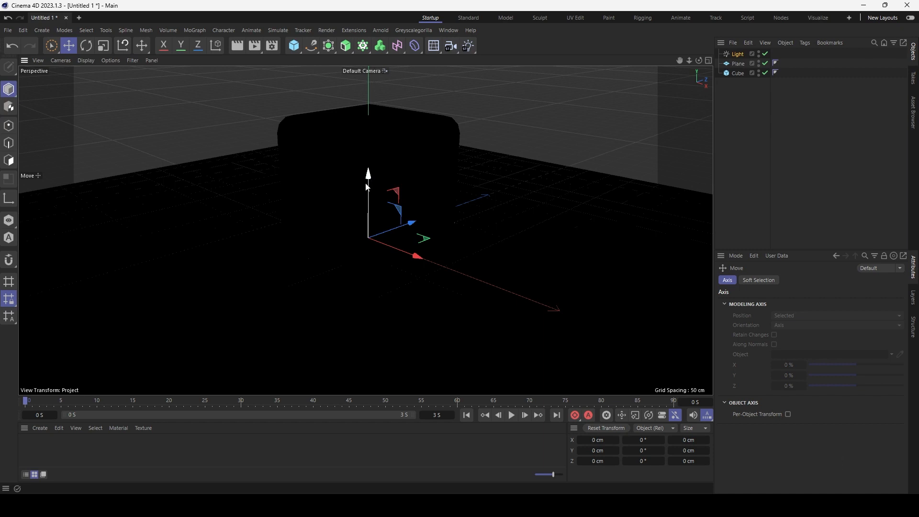
pyautogui.moveTo(367, 187); pyautogui.dragTo(348, 94)
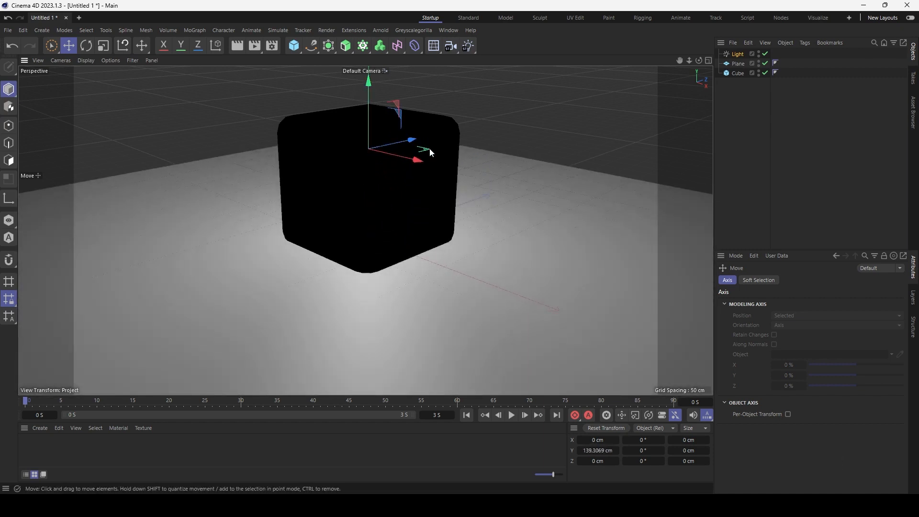
pyautogui.moveTo(428, 154); pyautogui.dragTo(665, 180)
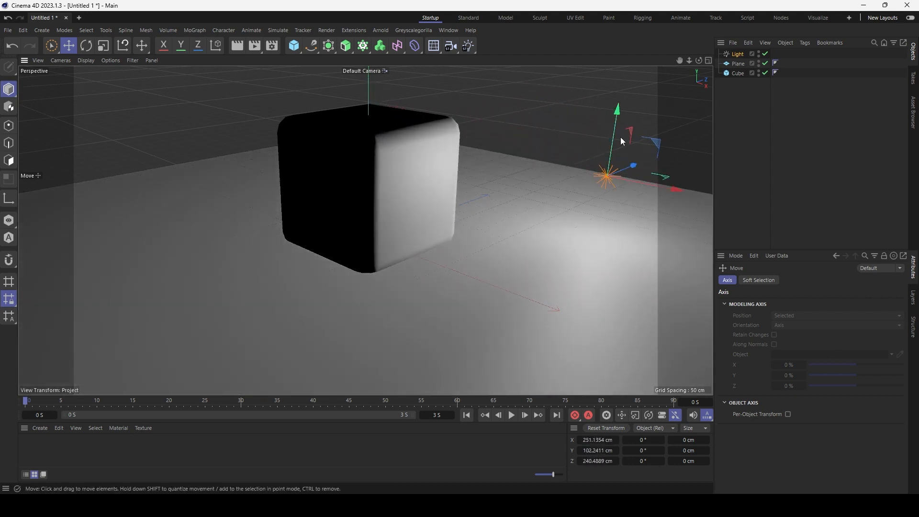
pyautogui.moveTo(614, 120); pyautogui.dragTo(622, 67)
pyautogui.moveTo(619, 99); pyautogui.dragTo(622, 75)
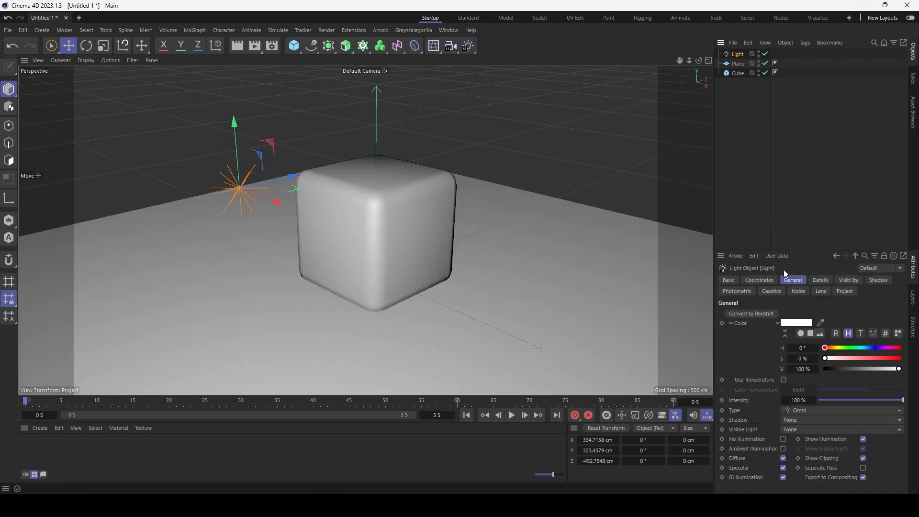
# Adjust the light's intensity and tint its colour warm tan, hue 37° and saturation 41%.
pyautogui.moveTo(844, 401); pyautogui.dragTo(904, 400)
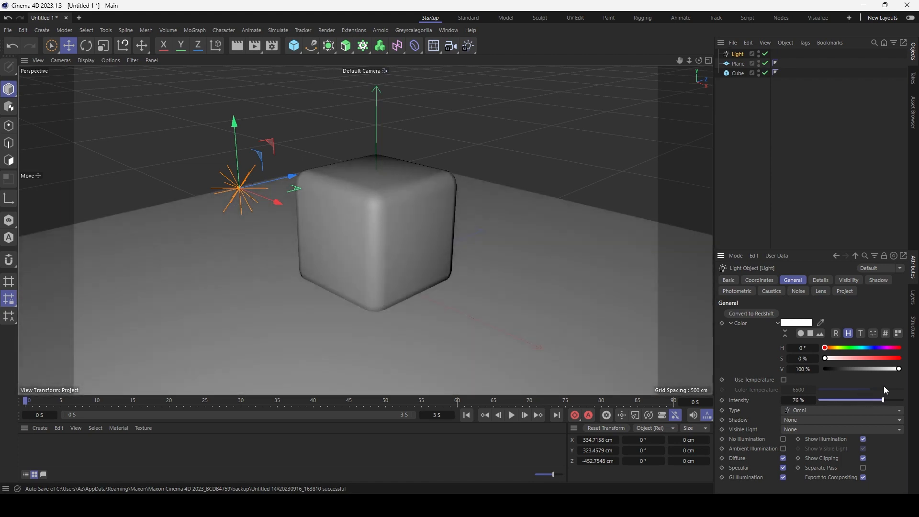
pyautogui.moveTo(843, 358); pyautogui.dragTo(859, 356)
pyautogui.click(838, 359)
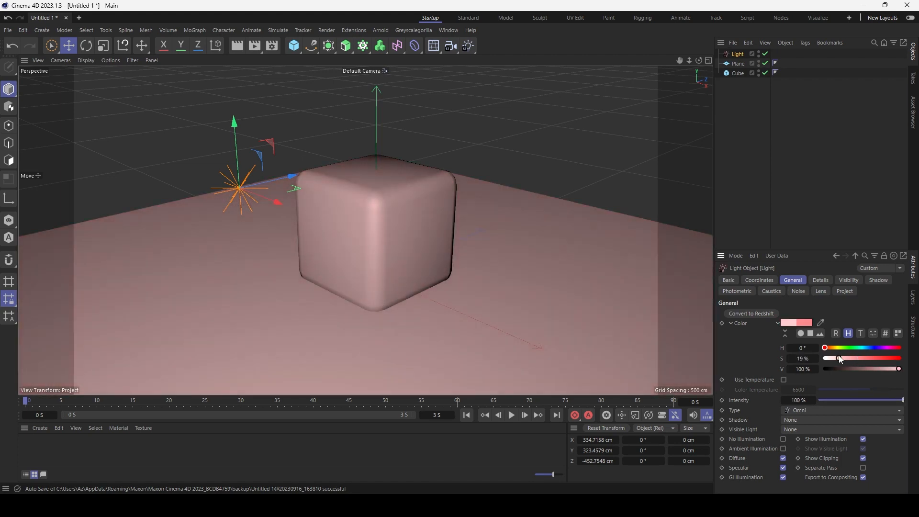
pyautogui.click(851, 348)
pyautogui.moveTo(846, 359); pyautogui.dragTo(856, 358)
pyautogui.click(865, 348)
pyautogui.click(833, 348)
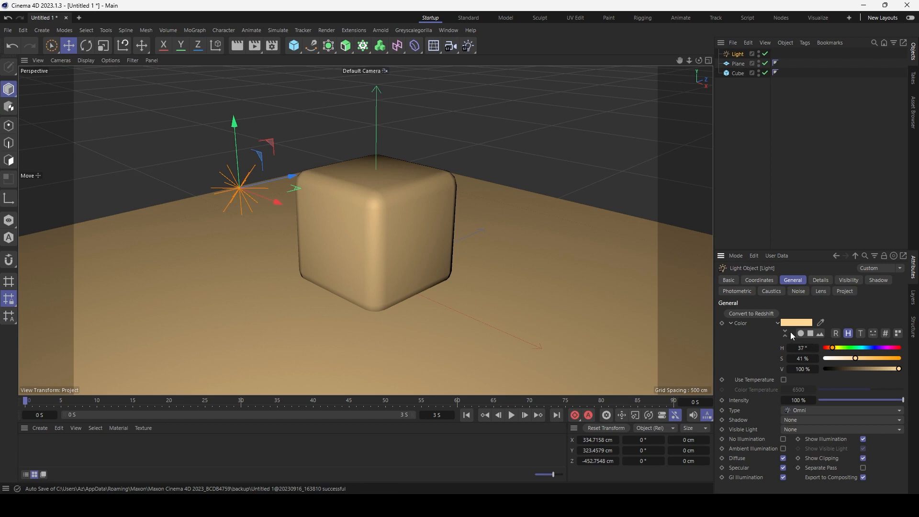
# Add a spotlight and move it toward the camera and up above the cube.
pyautogui.click(548, 68)
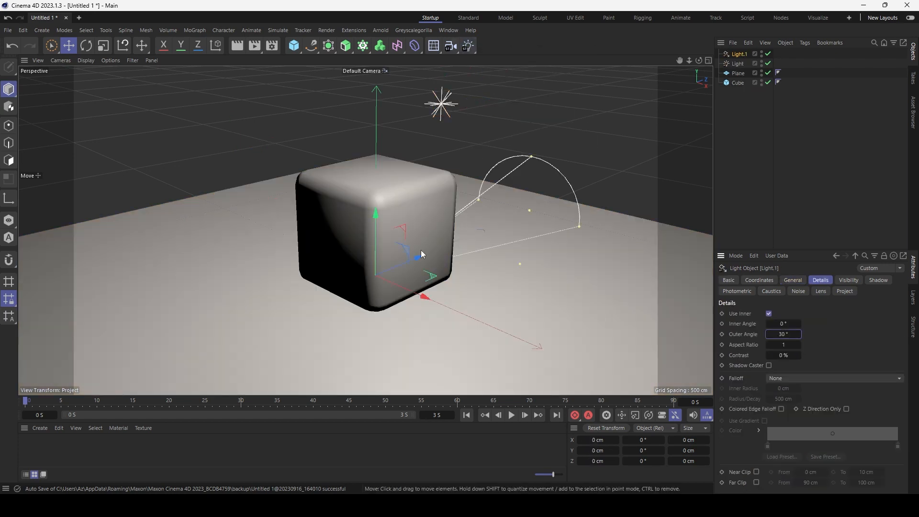
pyautogui.moveTo(419, 256); pyautogui.dragTo(207, 332)
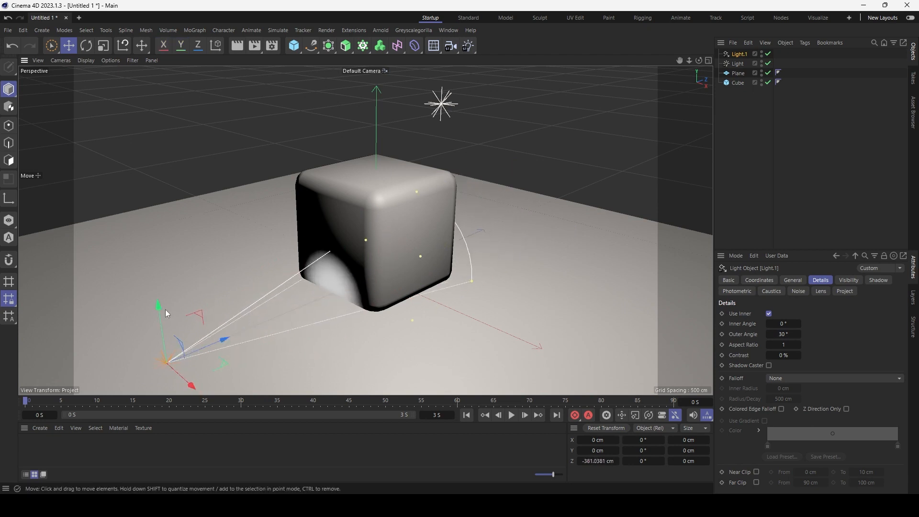
pyautogui.moveTo(162, 307); pyautogui.dragTo(142, 151)
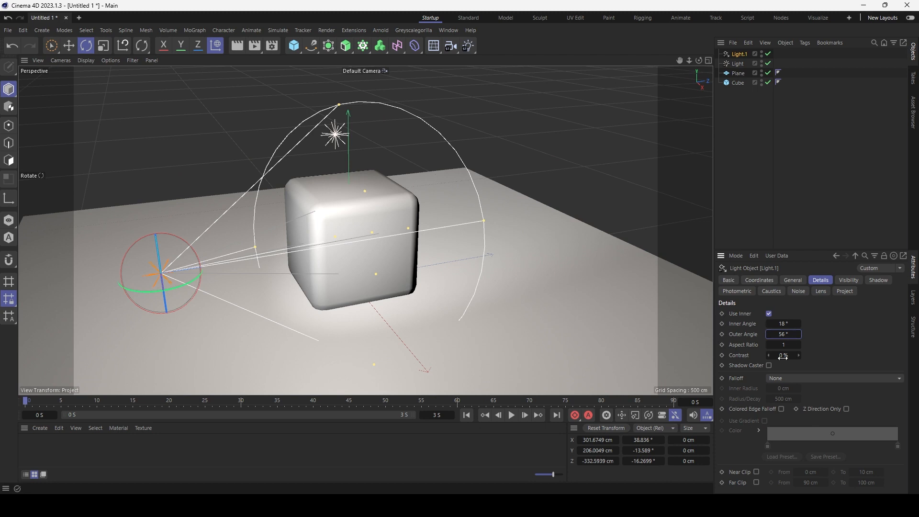
# Give the spotlight Linear falloff with an 18° inner angle, and pick the light's shadow type.
pyautogui.click(778, 378)
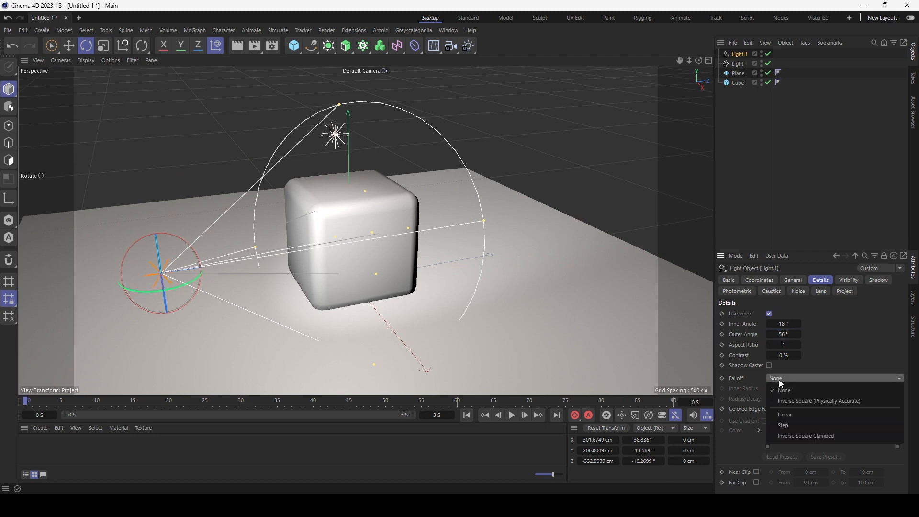
pyautogui.click(796, 412)
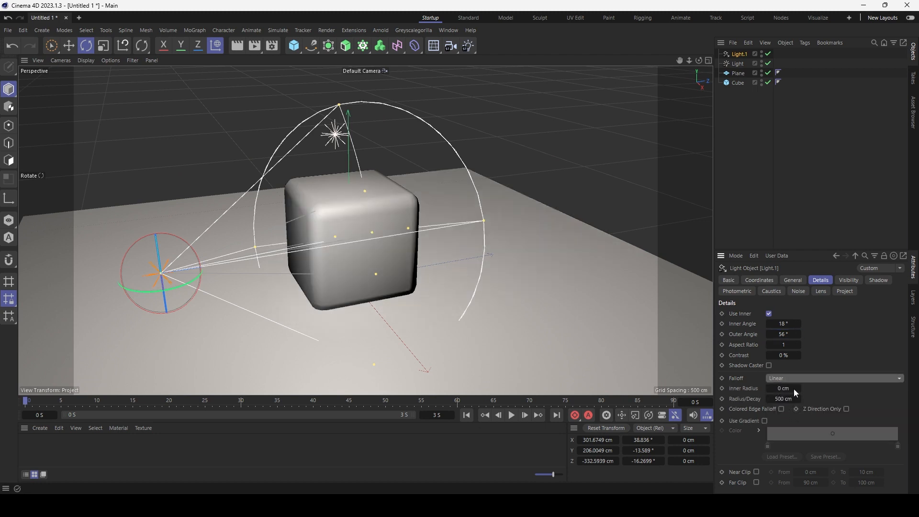
pyautogui.moveTo(784, 388)
pyautogui.mouseDown()
pyautogui.moveTo(819, 388)
pyautogui.moveTo(776, 399)
pyautogui.mouseUp()
pyautogui.click(841, 423)
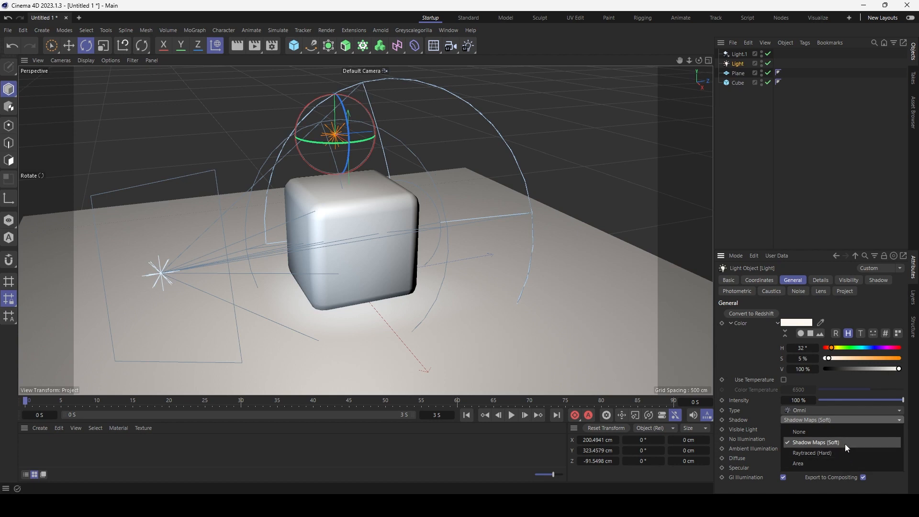
# Set the light's shadow to Shadow Maps (Soft), then delete both lights.
pyautogui.click(846, 443)
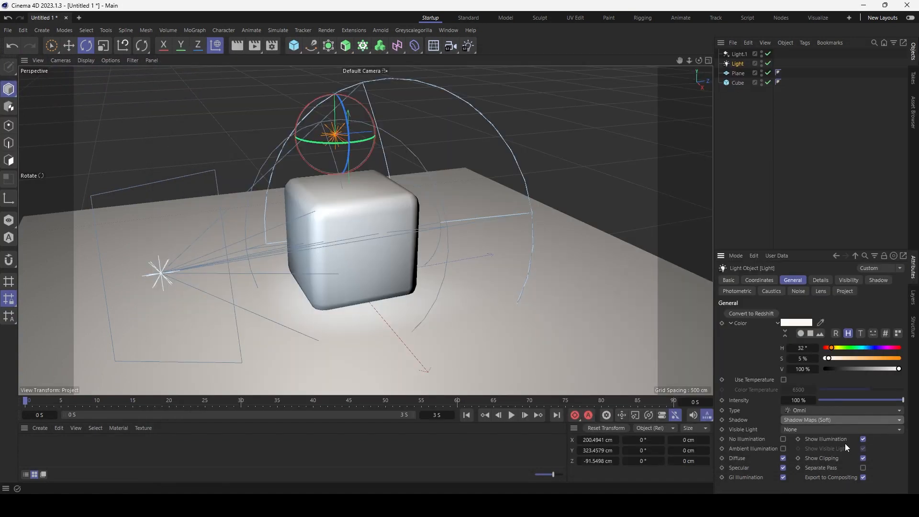
pyautogui.click(728, 65)
pyautogui.press('Delete')
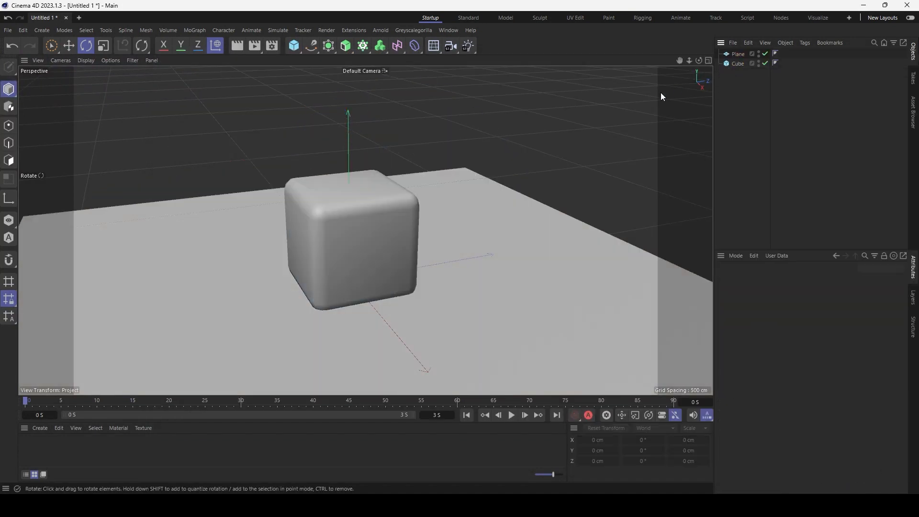
# Add an area light, raise it to Y 121.9 cm, and rotate its heading 125°.
pyautogui.click(468, 45)
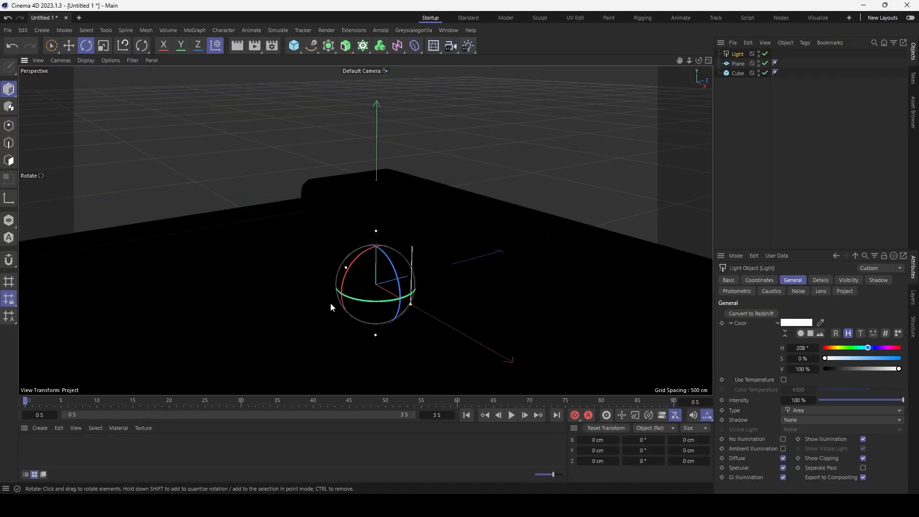
pyautogui.press('e')
pyautogui.moveTo(375, 258); pyautogui.dragTo(377, 191)
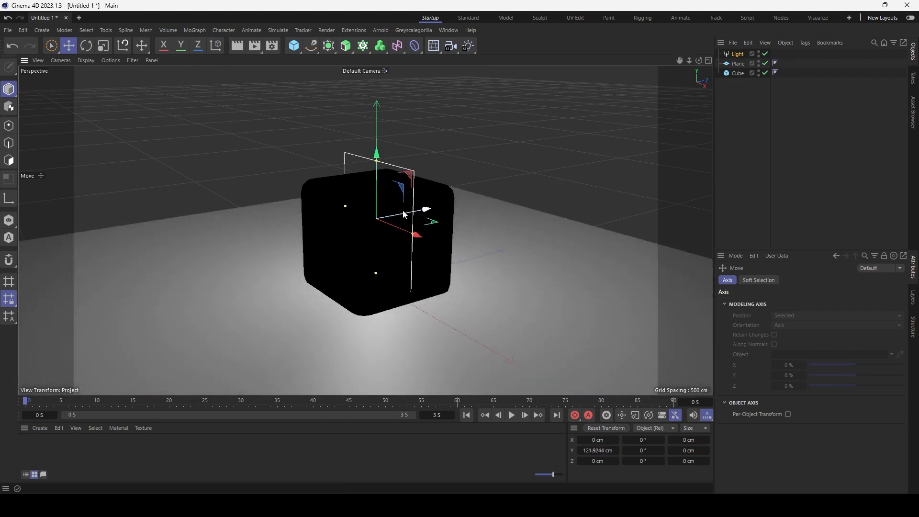
pyautogui.press('r')
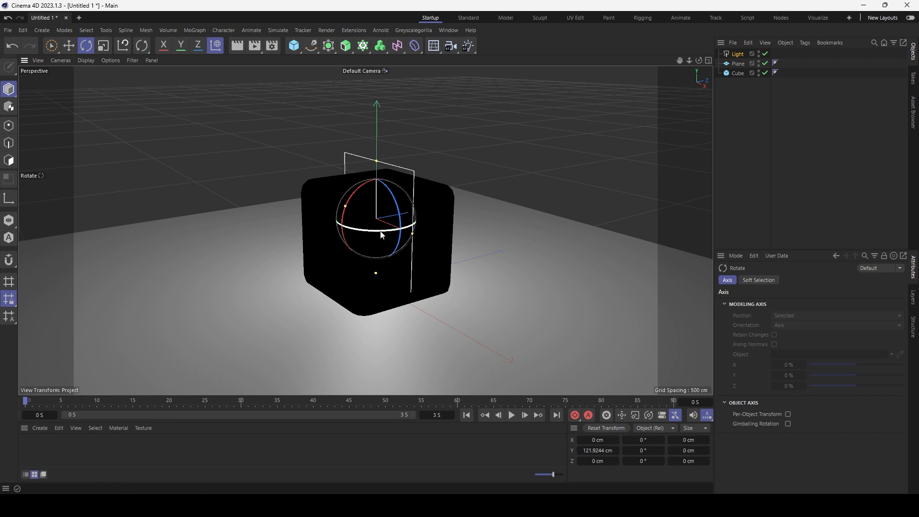
pyautogui.moveTo(381, 235); pyautogui.dragTo(400, 204)
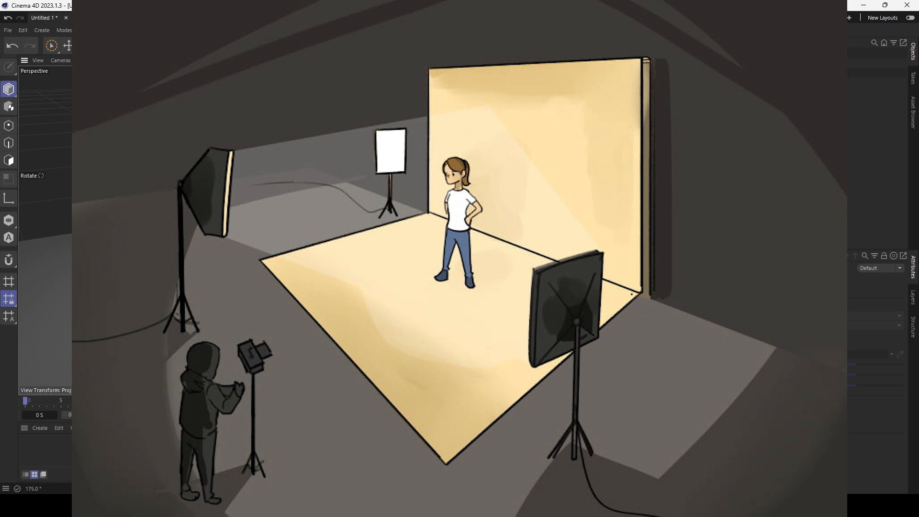
# Undo back to a scene holding only the filleted cube and open the Window menu.
pyautogui.hotkey('ctrl', 'z')
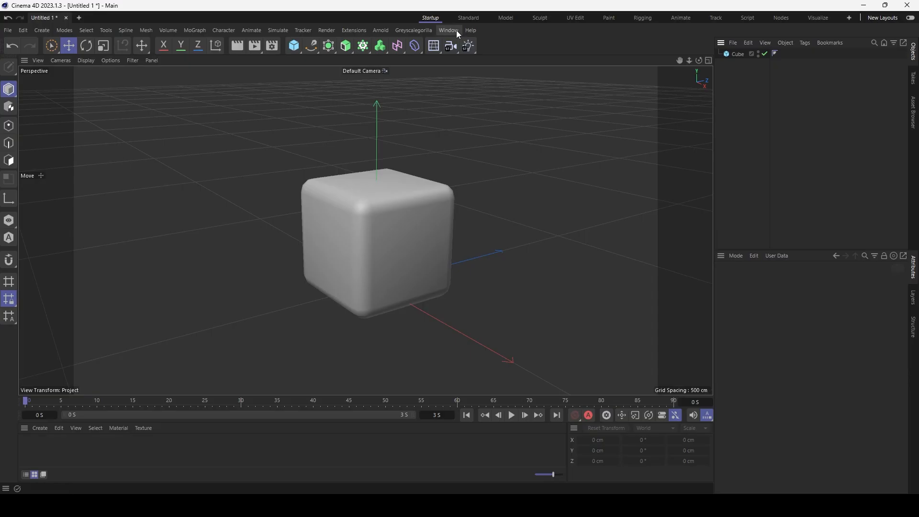
pyautogui.click(456, 30)
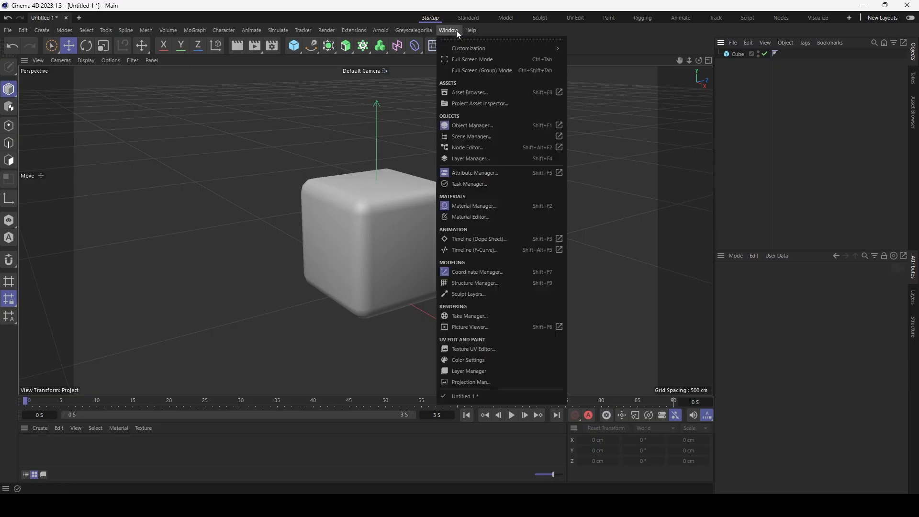
# Open the Timeline (Dope Sheet) and switch to the Animate layout.
pyautogui.click(499, 236)
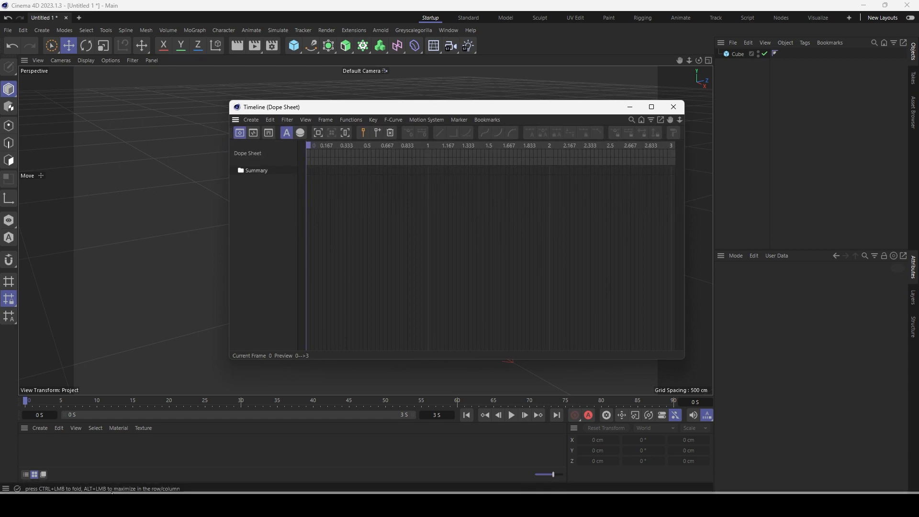
pyautogui.click(680, 18)
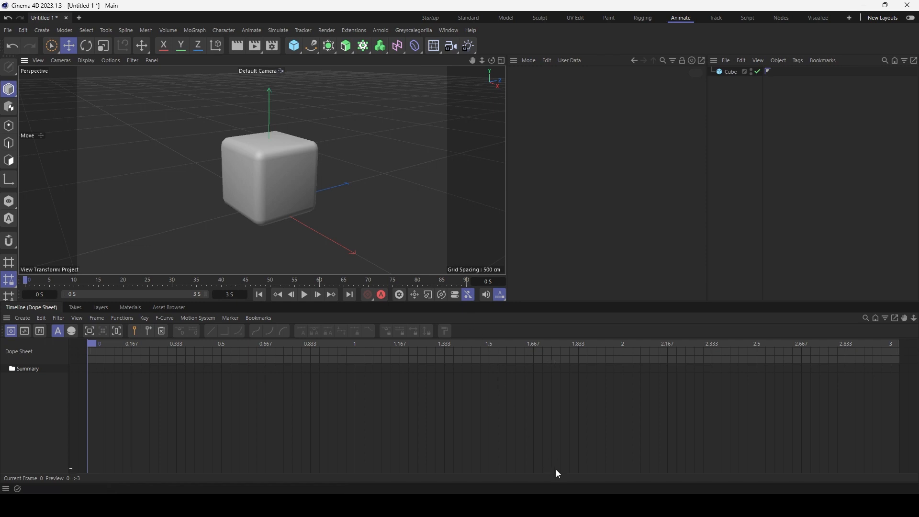
# Select the cube and key its heading rotation at 0° on frame 0.
pyautogui.click(272, 184)
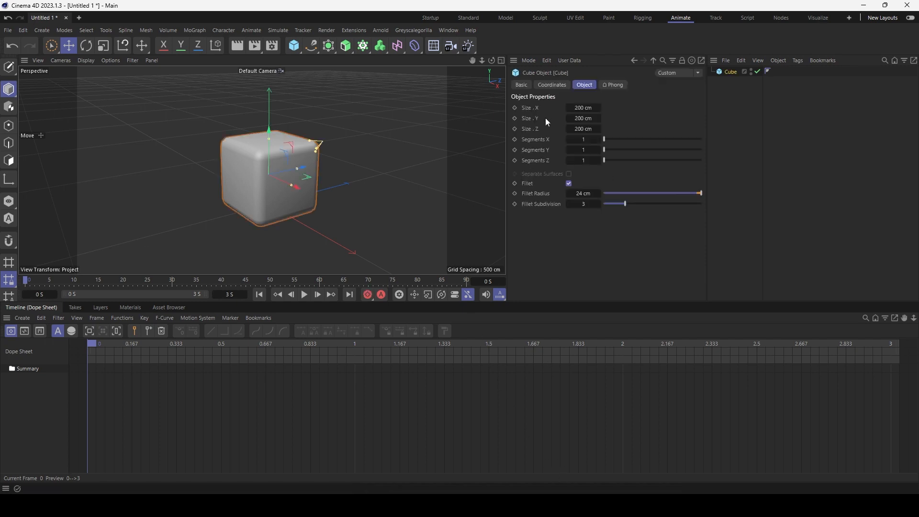
pyautogui.click(553, 85)
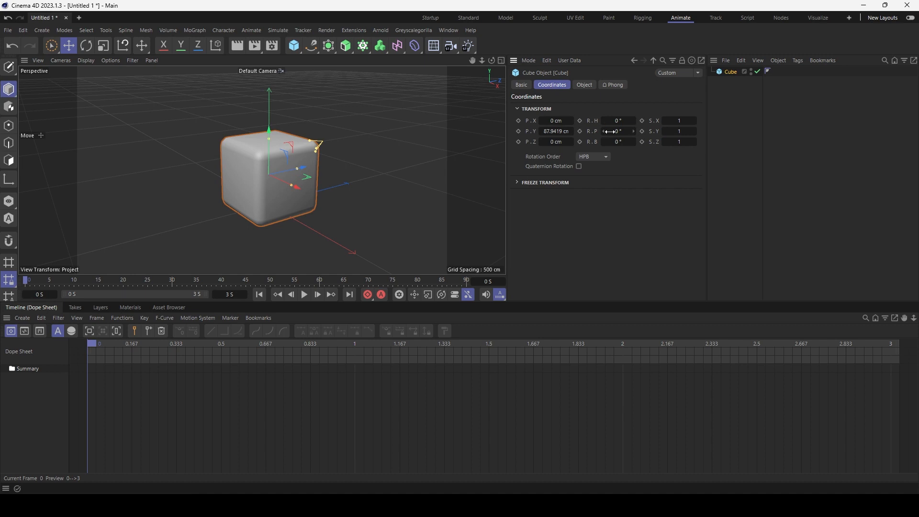
pyautogui.moveTo(610, 132); pyautogui.dragTo(611, 132)
pyautogui.hotkey('ctrl', 'z')
pyautogui.click(580, 120)
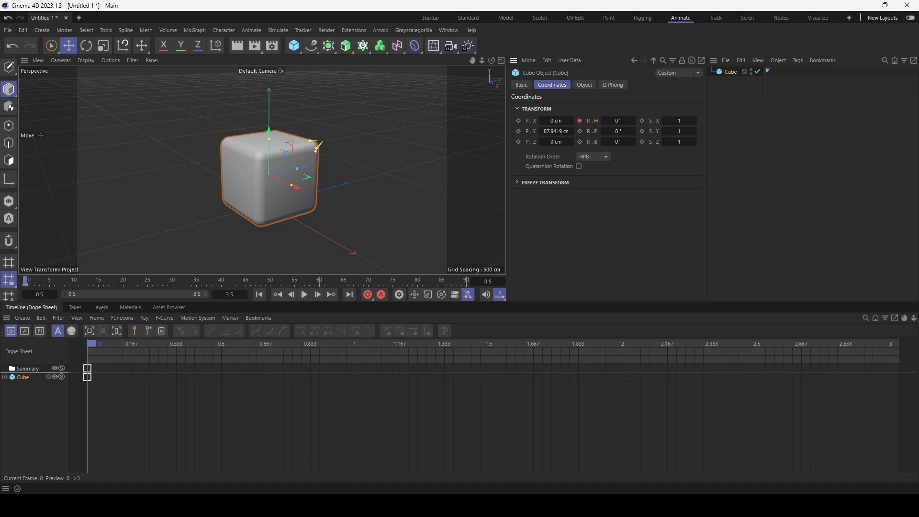
# At the 3-second mark, set the cube's heading to 360° and key it.
pyautogui.moveTo(104, 342); pyautogui.dragTo(894, 341)
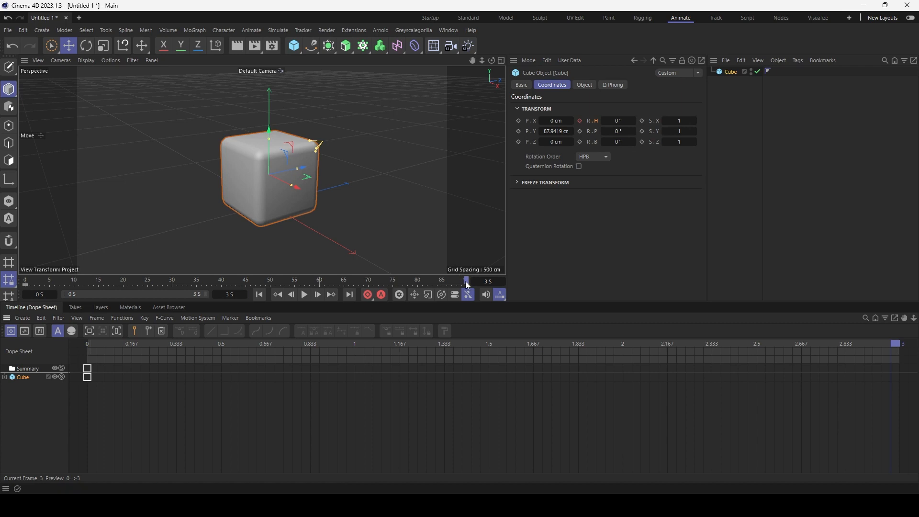
pyautogui.moveTo(464, 281)
pyautogui.mouseDown()
pyautogui.moveTo(35, 286)
pyautogui.moveTo(467, 283)
pyautogui.mouseUp()
pyautogui.click(618, 120)
pyautogui.write('360')
pyautogui.press('Return')
pyautogui.click(580, 122)
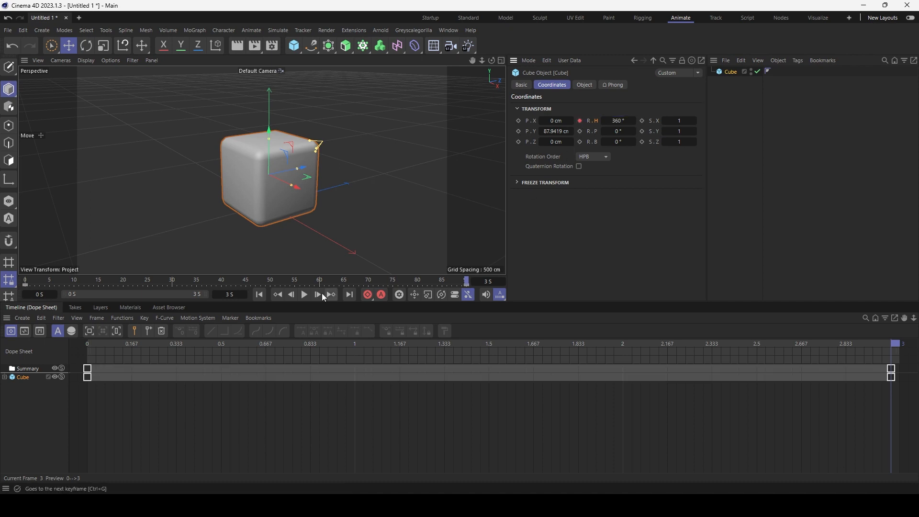
# Play back the cube's 360° spin and select all its rotation keyframes.
pyautogui.click(304, 294)
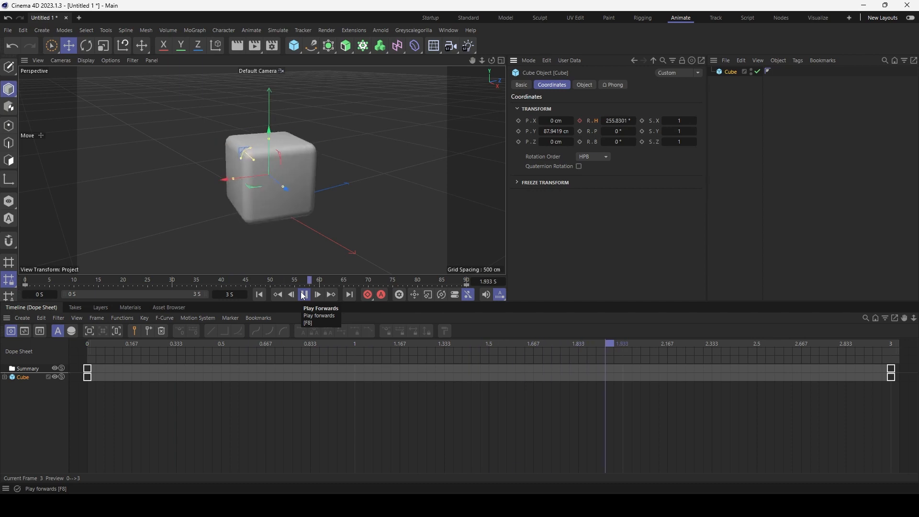
pyautogui.click(304, 294)
pyautogui.hotkey('ctrl', 'a')
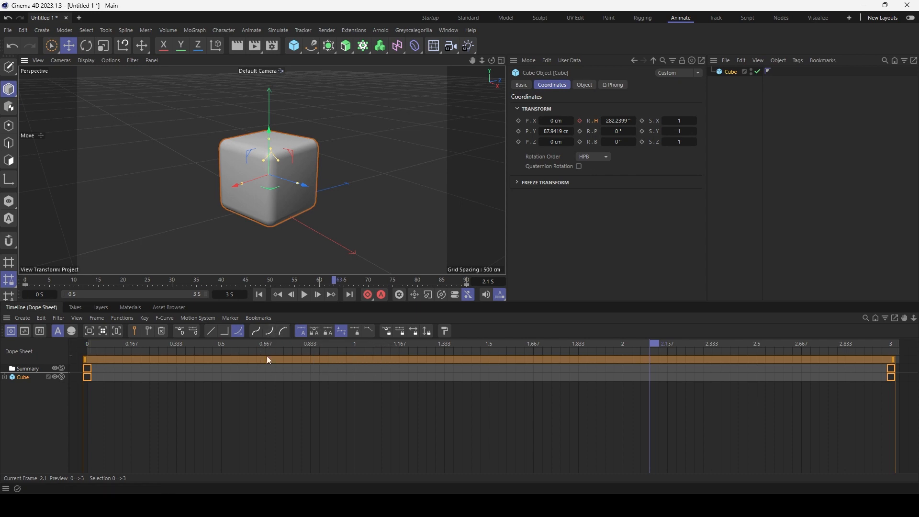
# Apply flat eased tangents to the first and last keyframes and replay the spin.
pyautogui.click(185, 412)
pyautogui.moveTo(165, 409); pyautogui.dragTo(47, 353)
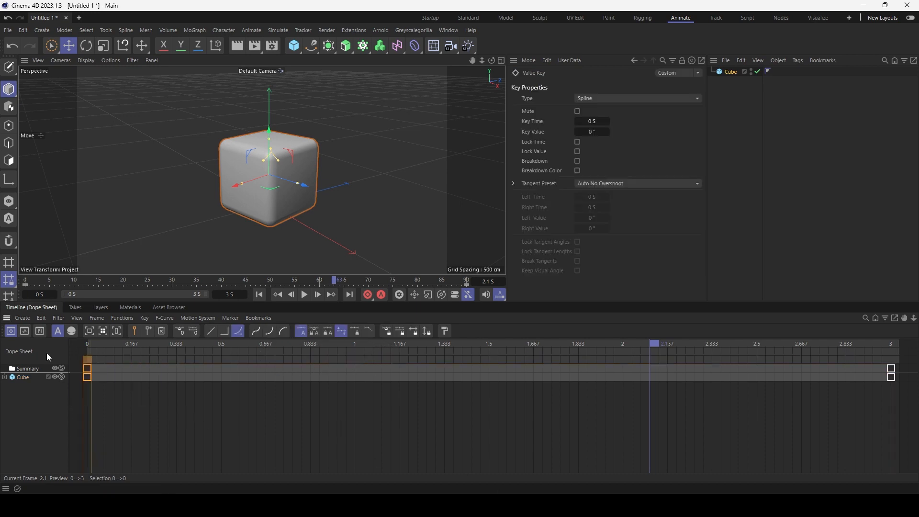
pyautogui.click(273, 334)
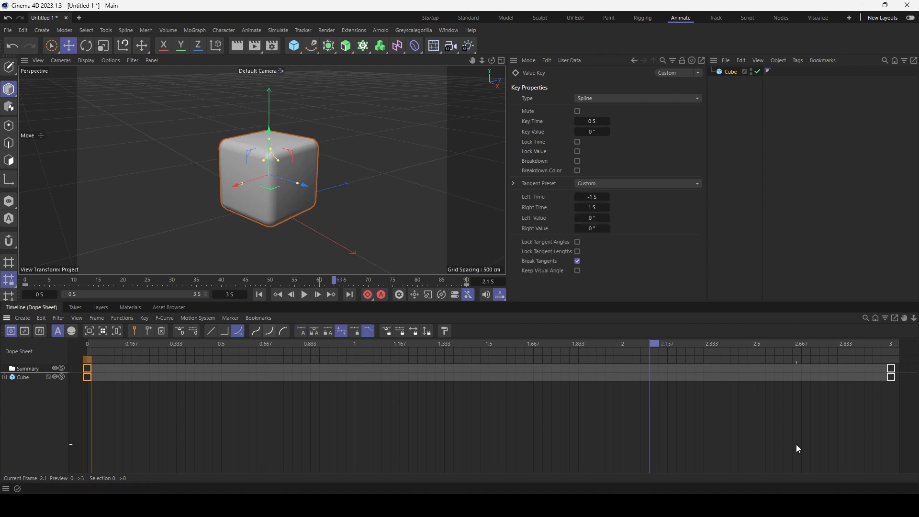
pyautogui.moveTo(875, 411); pyautogui.dragTo(890, 376)
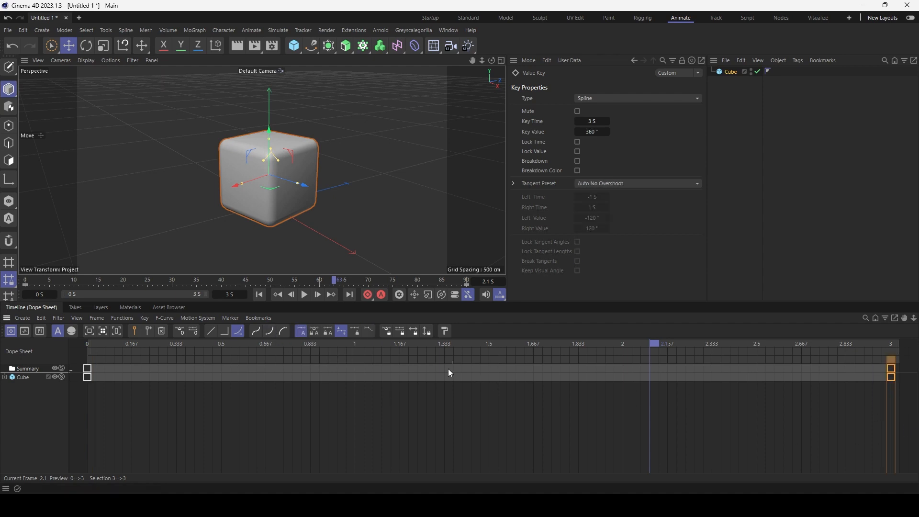
pyautogui.click(284, 330)
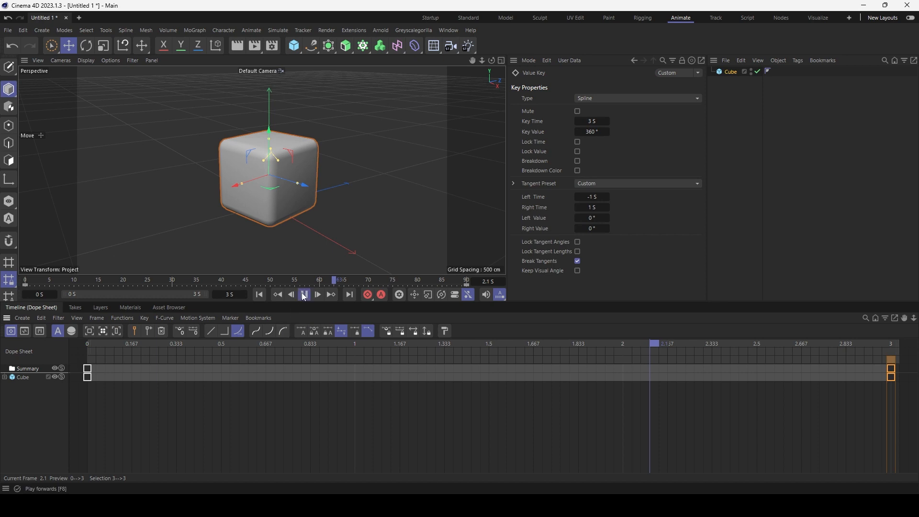
pyautogui.click(305, 294)
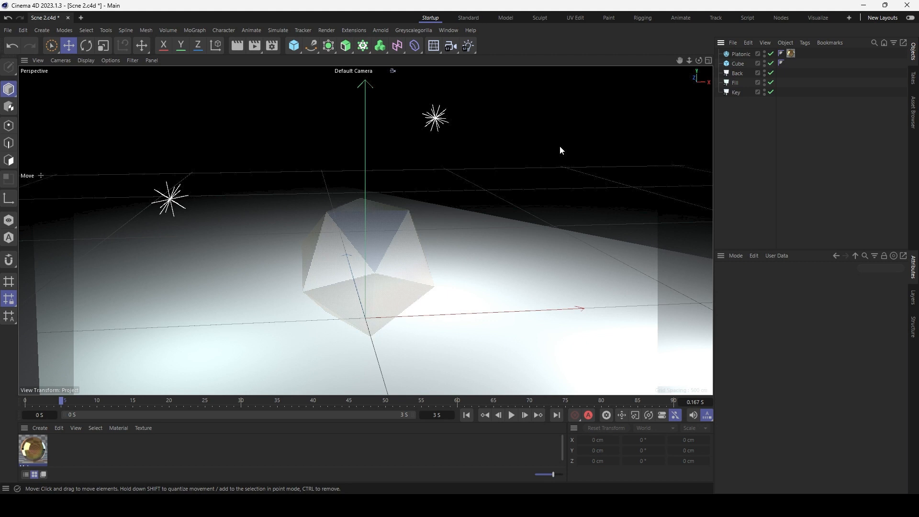
# Open Render Settings with Ctrl+B, move the window left, and show its Save page.
pyautogui.click(330, 30)
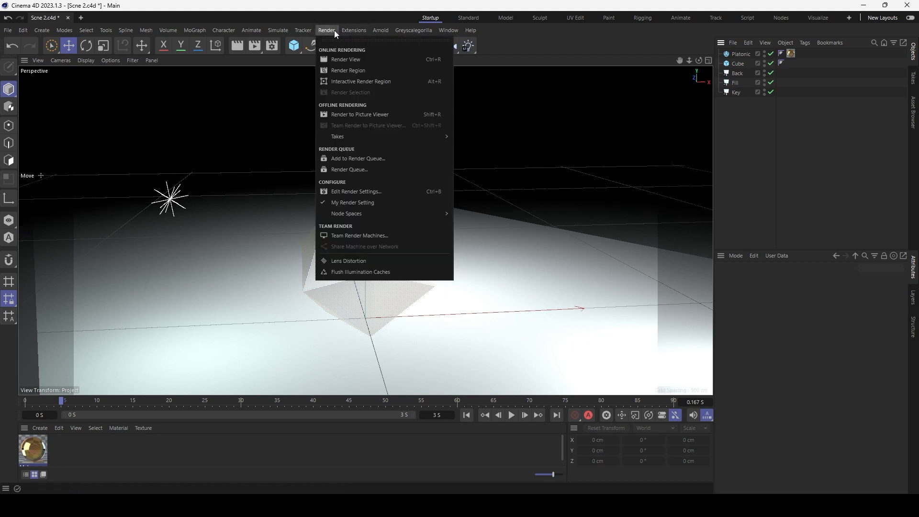
pyautogui.click(384, 191)
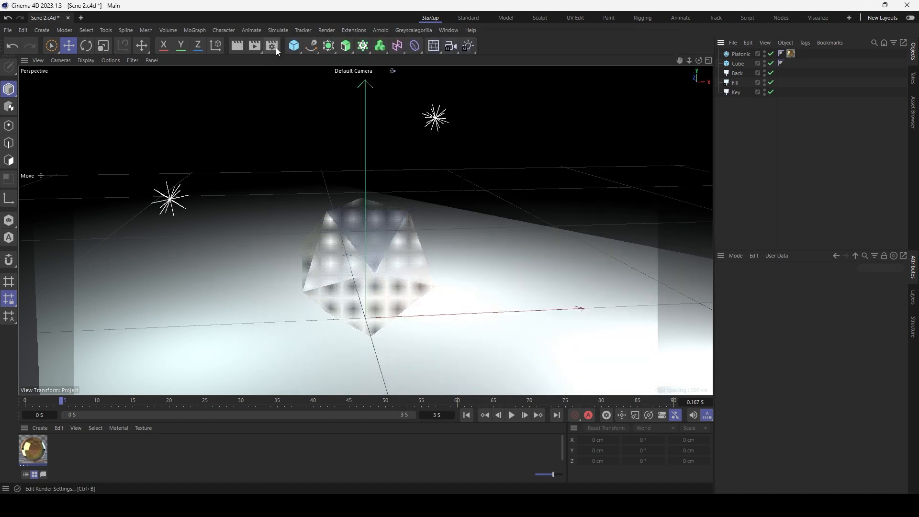
pyautogui.click(275, 47)
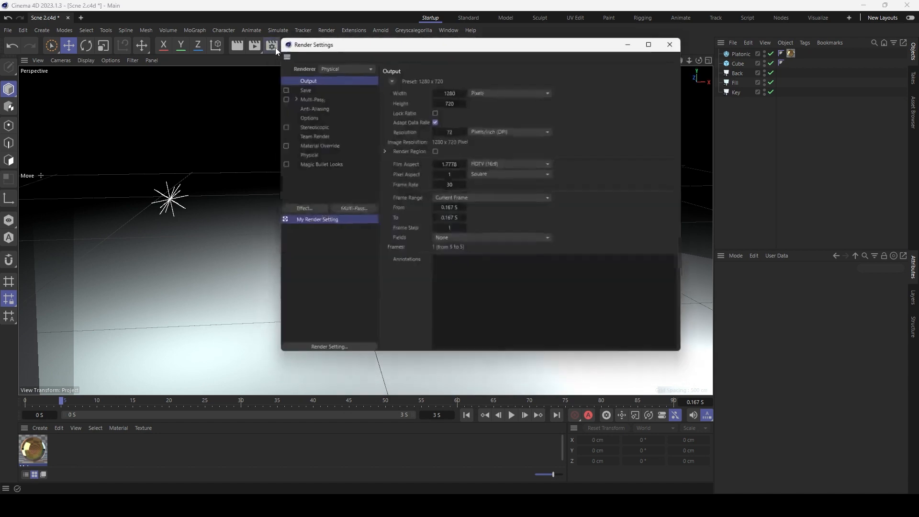
pyautogui.hotkey('ctrl', 'b')
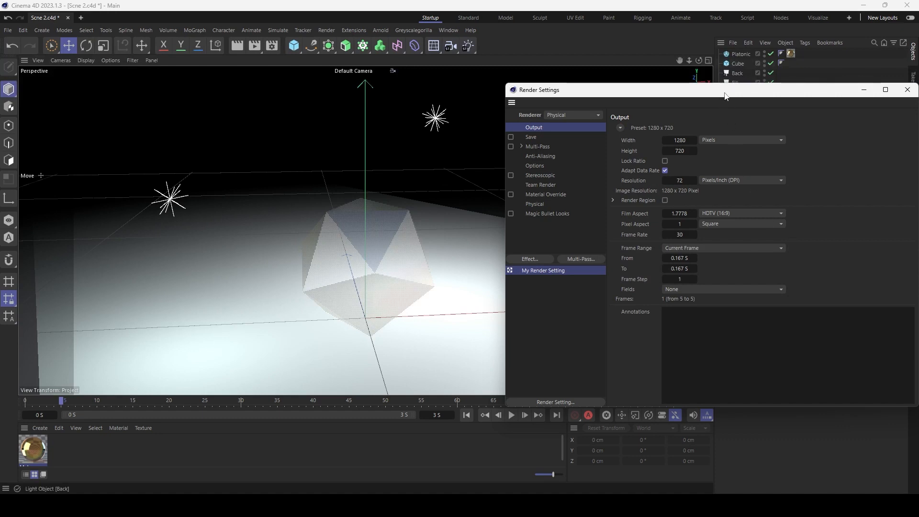
pyautogui.moveTo(726, 96); pyautogui.dragTo(569, 109)
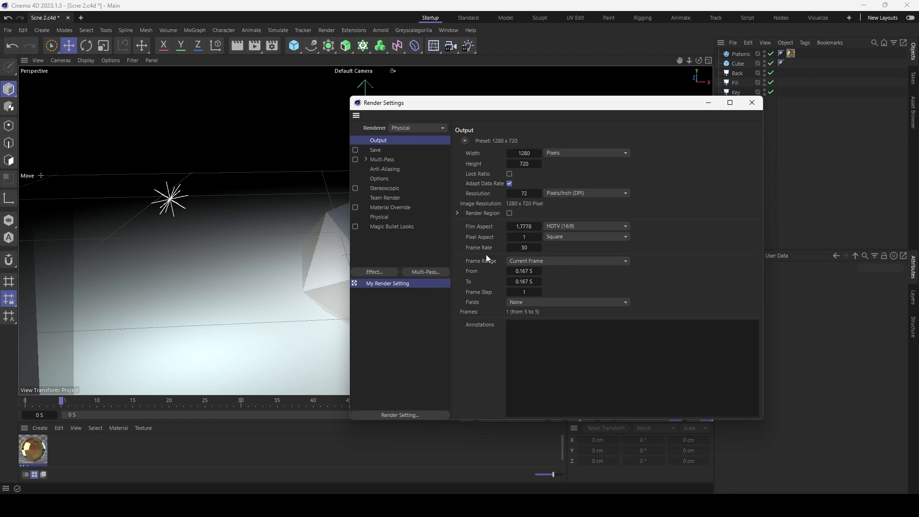
pyautogui.click(377, 152)
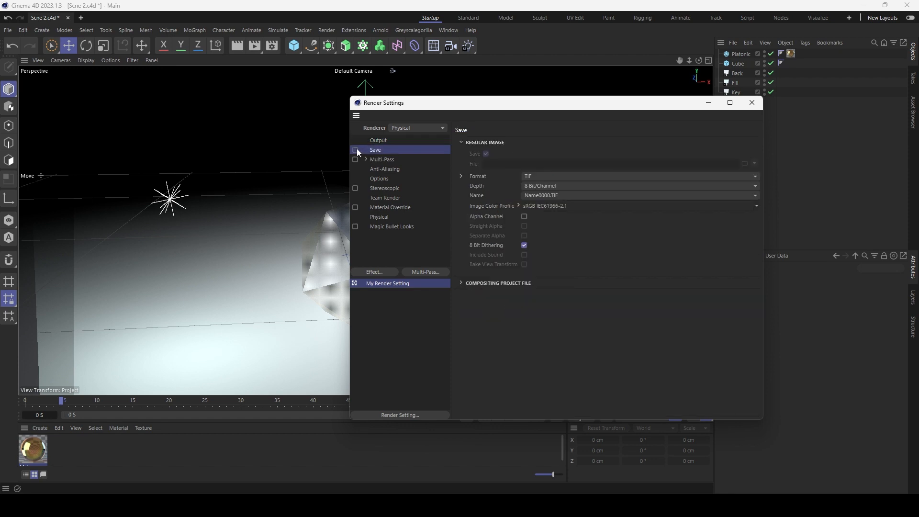
# Enable saving the rendered output and set the file to the Desktop as 1.
pyautogui.click(356, 149)
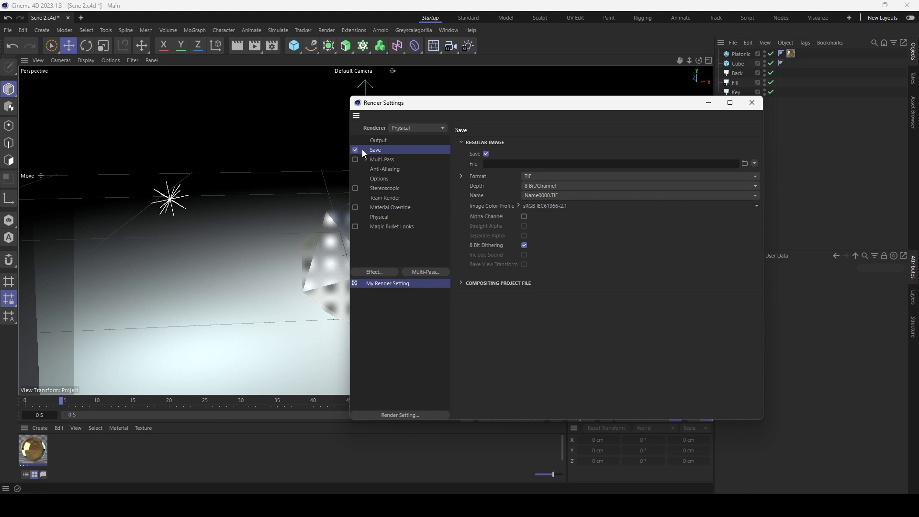
pyautogui.click(745, 163)
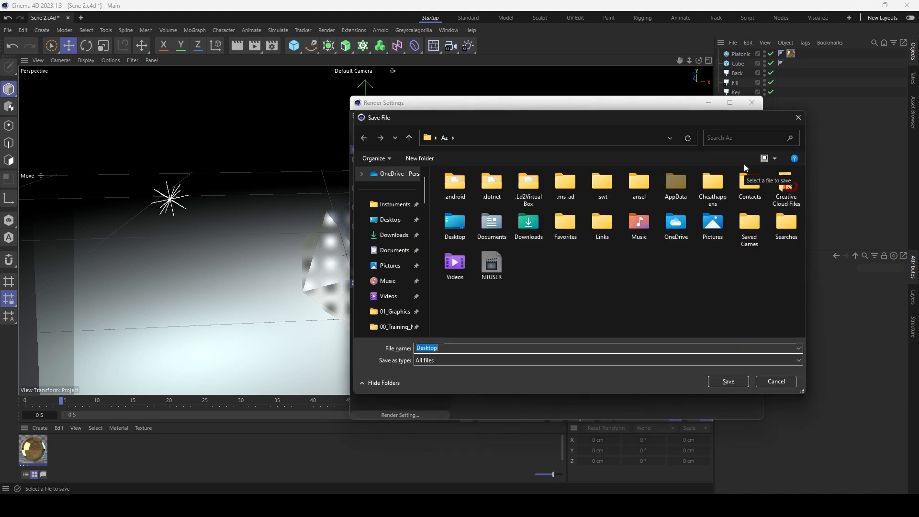
pyautogui.click(595, 176)
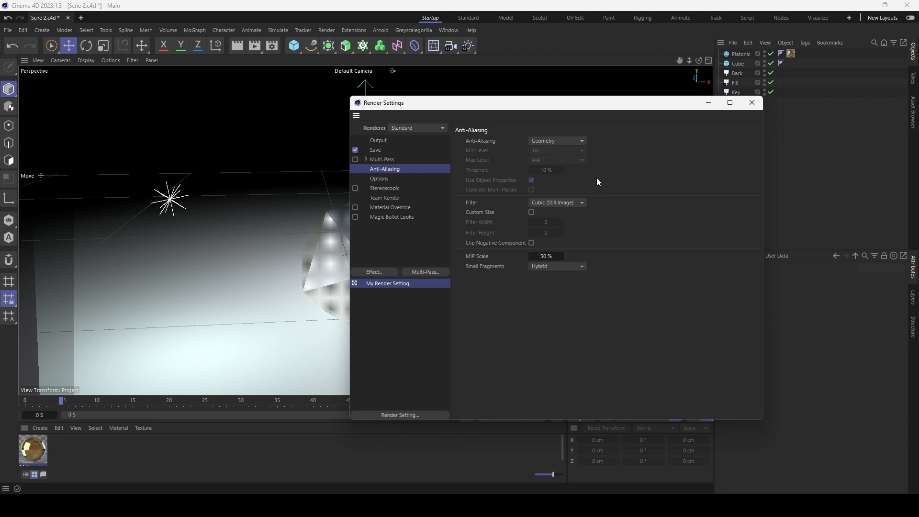
# Set Anti-Aliasing to Best, giving 1x1 minimum and 4x4 maximum levels.
pyautogui.click(582, 142)
pyautogui.click(569, 173)
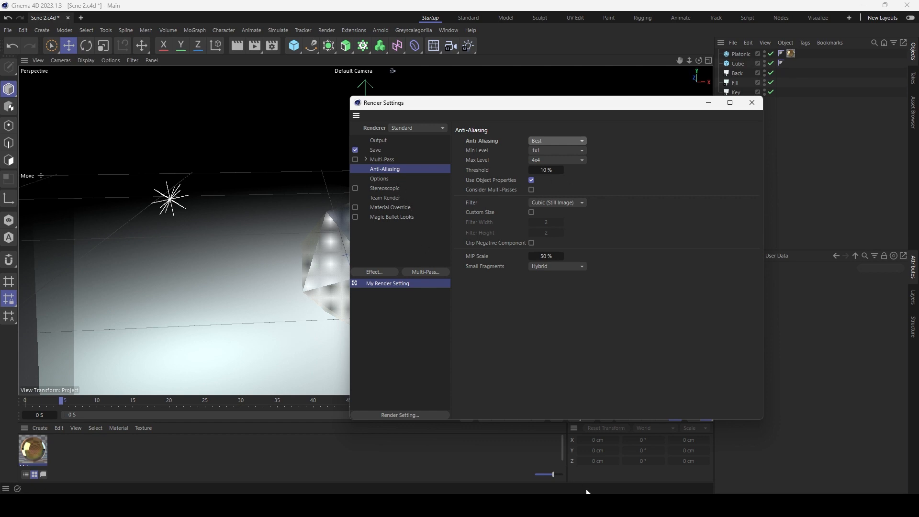
pyautogui.hotkey('alt', 'Tab')
pyautogui.hotkey('alt', 'Tab')
# Add the Global Illumination and Ambient Occlusion effects, then close Render Settings.
pyautogui.click(388, 273)
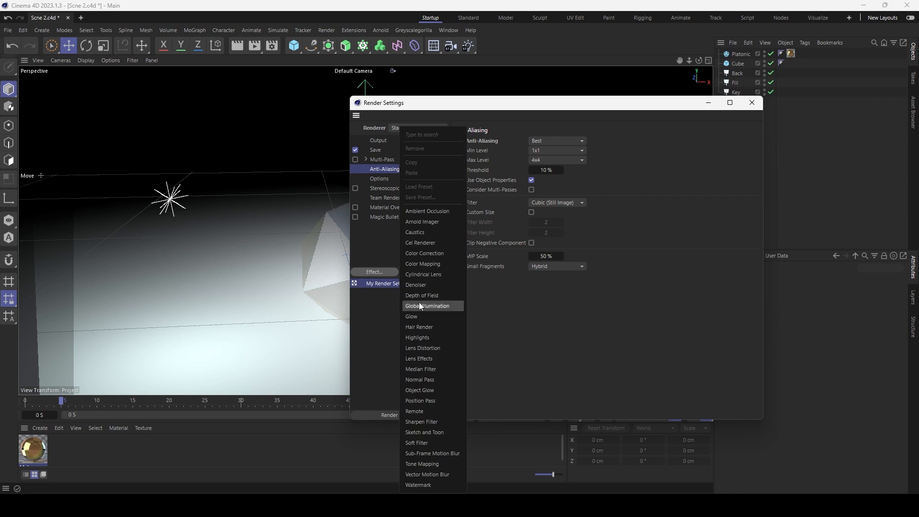
pyautogui.click(422, 306)
pyautogui.click(383, 272)
pyautogui.click(413, 224)
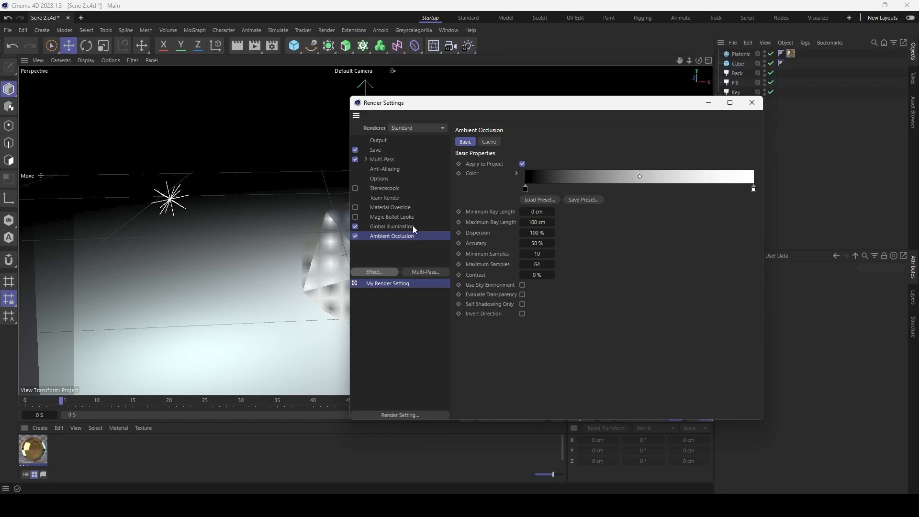
pyautogui.click(752, 102)
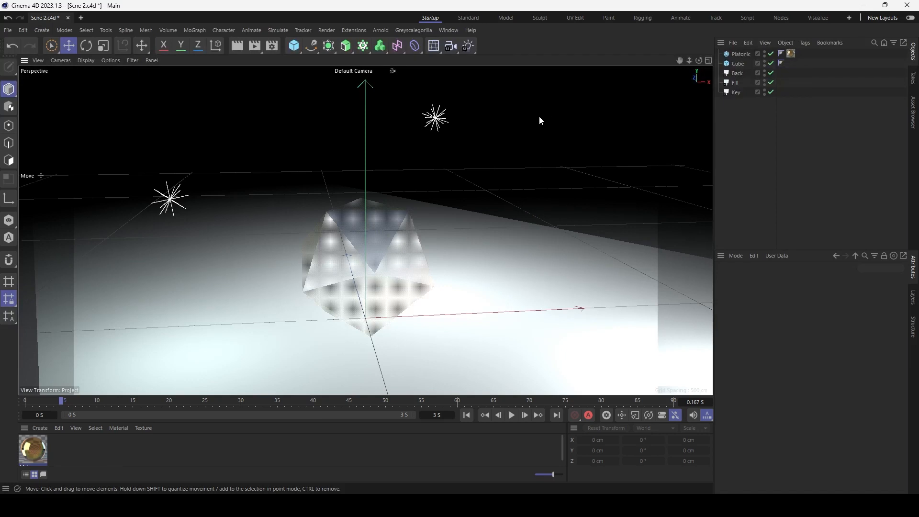
pyautogui.hotkey('shift', 'r')
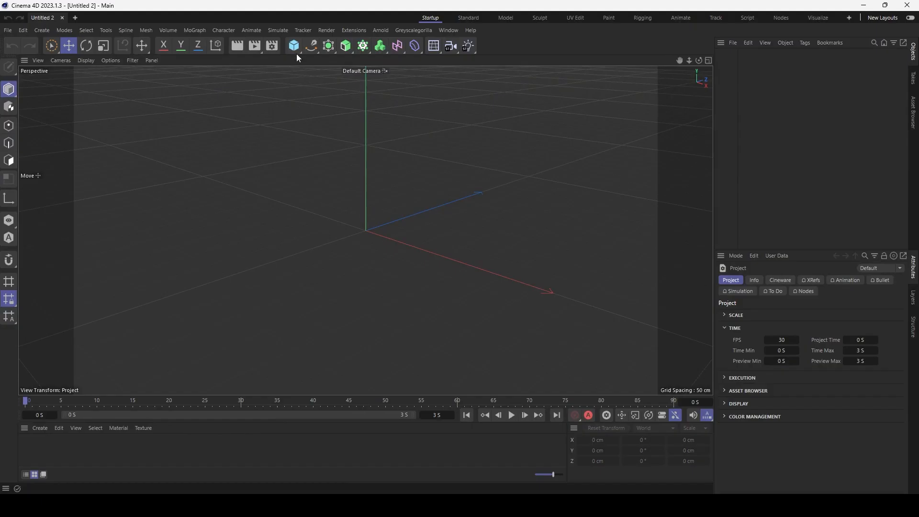
# Add a Cube primitive with Fillet enabled for rounded edges.
pyautogui.click(295, 53)
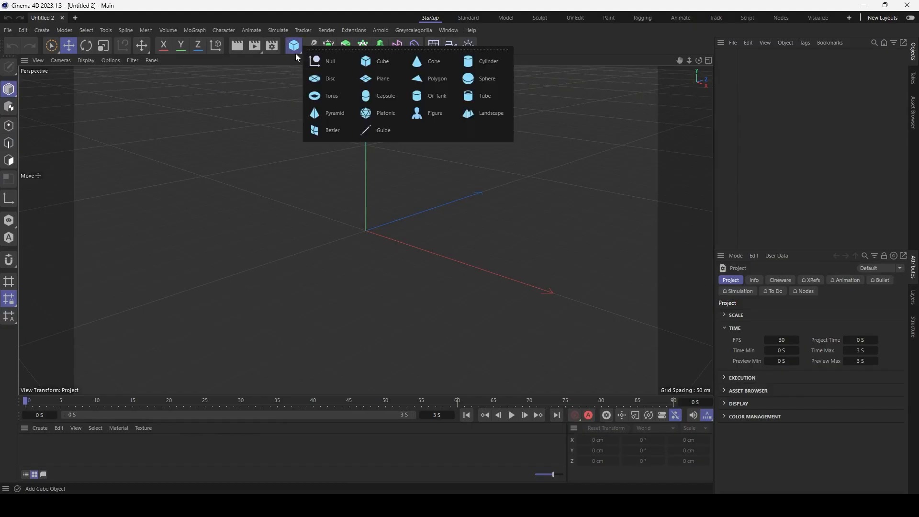
pyautogui.click(380, 63)
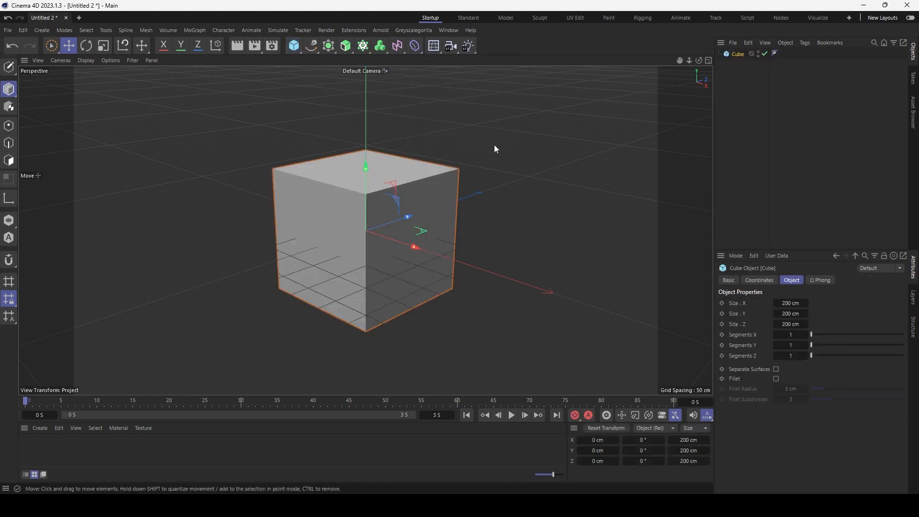
pyautogui.click(776, 379)
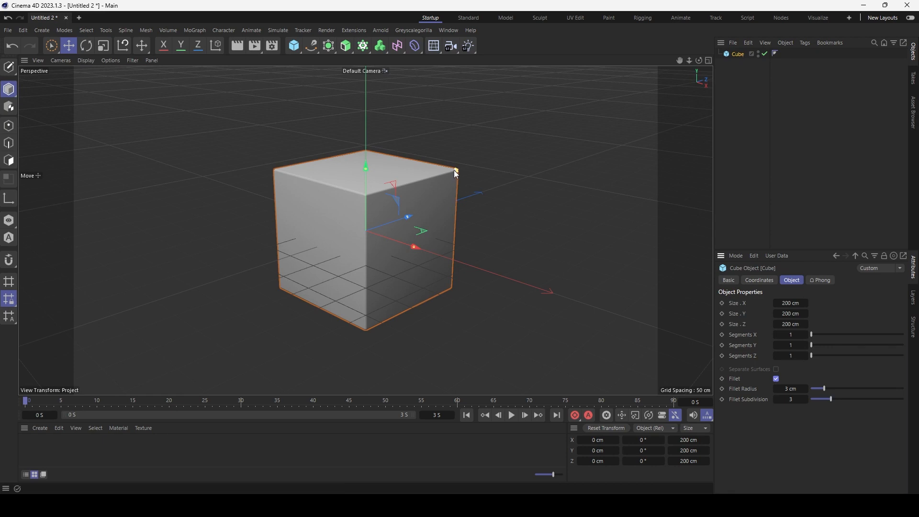
pyautogui.press('3')
pyautogui.moveTo(366, 230); pyautogui.dragTo(353, 232)
pyautogui.press('1')
# Duplicate the cube and arrange the two cubes side by side.
pyautogui.keyDown('ctrl'); pyautogui.moveTo(344, 229); pyautogui.dragTo(416, 277); pyautogui.keyUp('ctrl')
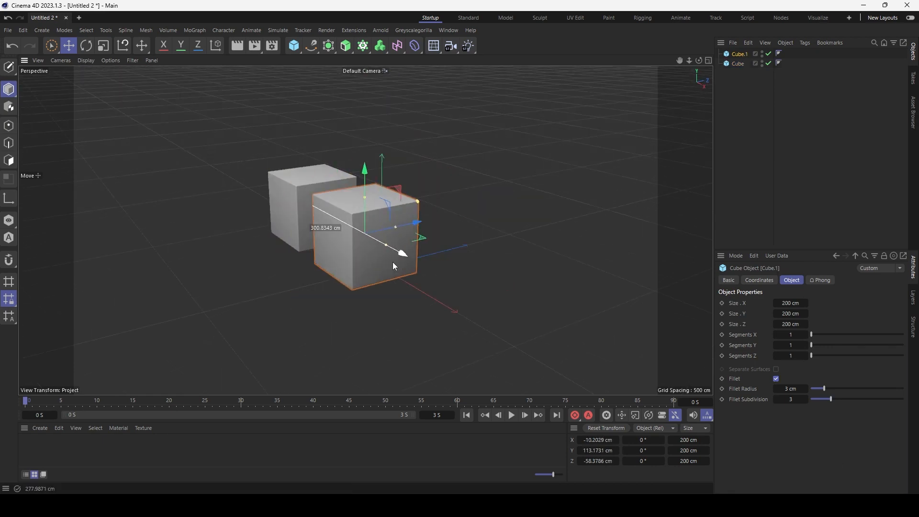
pyautogui.moveTo(440, 237); pyautogui.dragTo(472, 230)
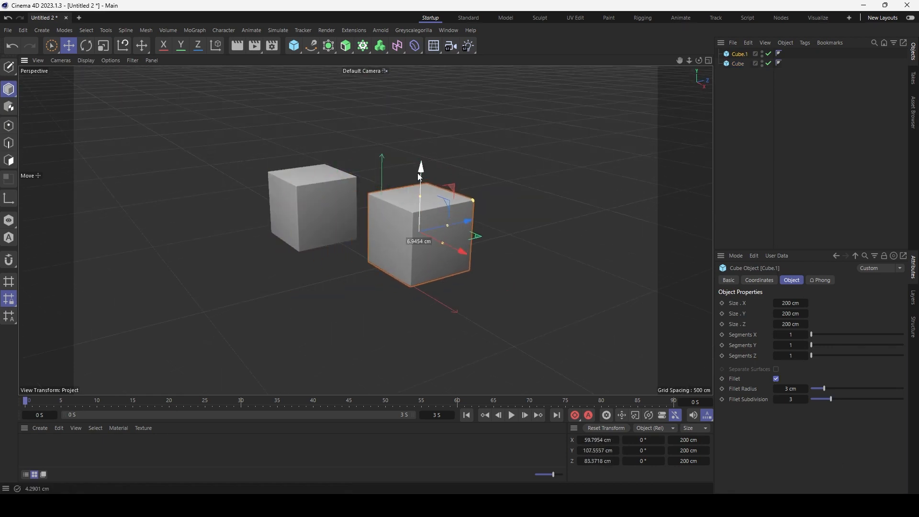
pyautogui.moveTo(420, 172); pyautogui.dragTo(421, 210)
pyautogui.click(314, 206)
pyautogui.click(410, 289)
pyautogui.moveTo(433, 270); pyautogui.dragTo(451, 287)
pyautogui.press('3')
pyautogui.moveTo(426, 230); pyautogui.dragTo(421, 254)
pyautogui.moveTo(437, 272); pyautogui.dragTo(405, 223)
pyautogui.press('3')
pyautogui.press('1')
pyautogui.moveTo(429, 257); pyautogui.dragTo(435, 261)
pyautogui.moveTo(294, 46); pyautogui.dragTo(480, 78)
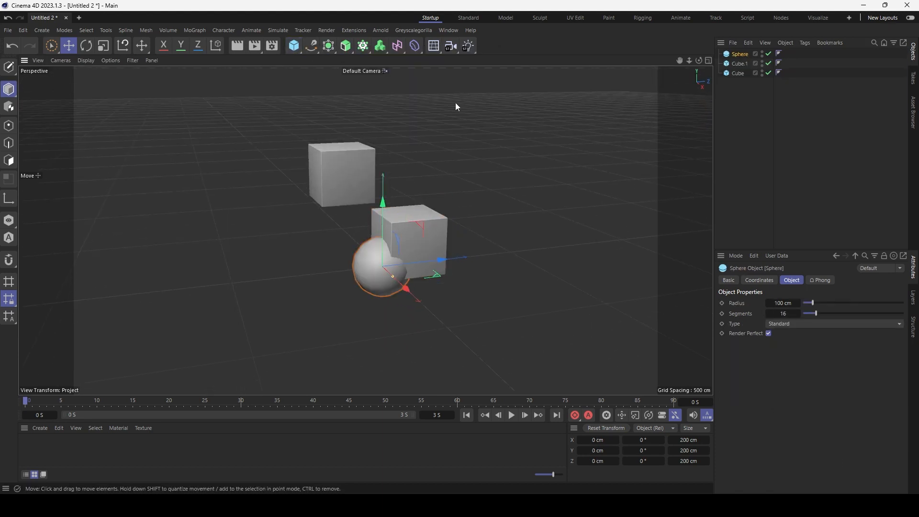
# Place a sphere in front of the cubes and a copy beside the back cube.
pyautogui.moveTo(423, 226); pyautogui.dragTo(382, 200)
pyautogui.keyDown('alt'); pyautogui.moveTo(407, 225); pyautogui.dragTo(409, 233); pyautogui.keyUp('alt')
pyautogui.keyDown('ctrl'); pyautogui.moveTo(403, 238); pyautogui.dragTo(431, 233); pyautogui.keyUp('ctrl')
pyautogui.moveTo(410, 180); pyautogui.dragTo(411, 144)
pyautogui.keyDown('alt'); pyautogui.moveTo(440, 197); pyautogui.dragTo(438, 208); pyautogui.keyUp('alt')
pyautogui.moveTo(438, 193); pyautogui.dragTo(449, 190)
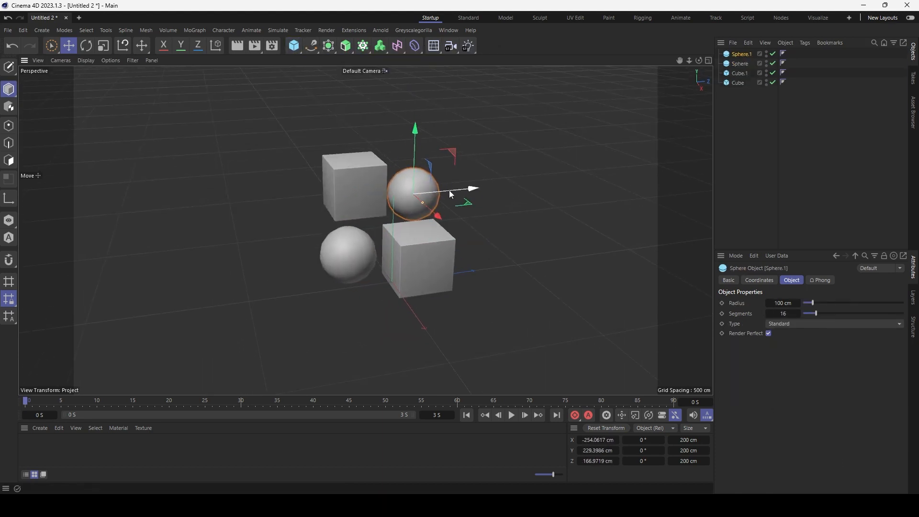
# Keyframe the lower sphere's P.Y at frame 0 and copy its height value.
pyautogui.click(347, 251)
pyautogui.click(760, 279)
pyautogui.click(726, 326)
pyautogui.doubleClick(763, 326)
pyautogui.hotkey('ctrl', 'c')
# Keyframe the sphere lowered toward the ground, moving that keyframe to frame 50.
pyautogui.click(349, 401)
pyautogui.moveTo(780, 326); pyautogui.dragTo(780, 435)
pyautogui.hotkey('ctrl', 'z')
pyautogui.click(726, 327)
pyautogui.click(385, 401)
pyautogui.moveTo(349, 406); pyautogui.dragTo(385, 406)
pyautogui.click(741, 63)
pyautogui.doubleClick(763, 326)
pyautogui.hotkey('ctrl', 'v')
pyautogui.click(725, 327)
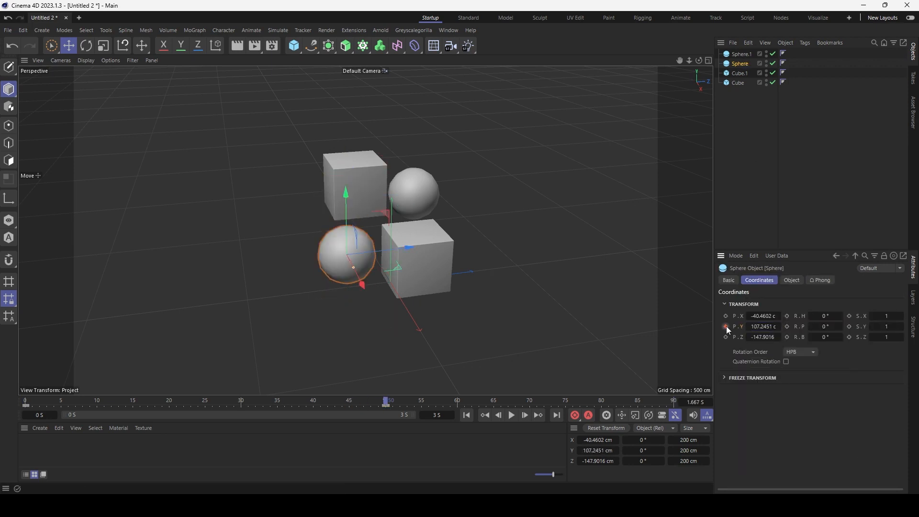
# Keyframe the sphere back at its starting height at frame 90 and preview the bounce.
pyautogui.moveTo(523, 401); pyautogui.dragTo(386, 402)
pyautogui.click(673, 401)
pyautogui.doubleClick(763, 326)
pyautogui.hotkey('ctrl', 'v')
pyautogui.click(726, 327)
pyautogui.click(512, 415)
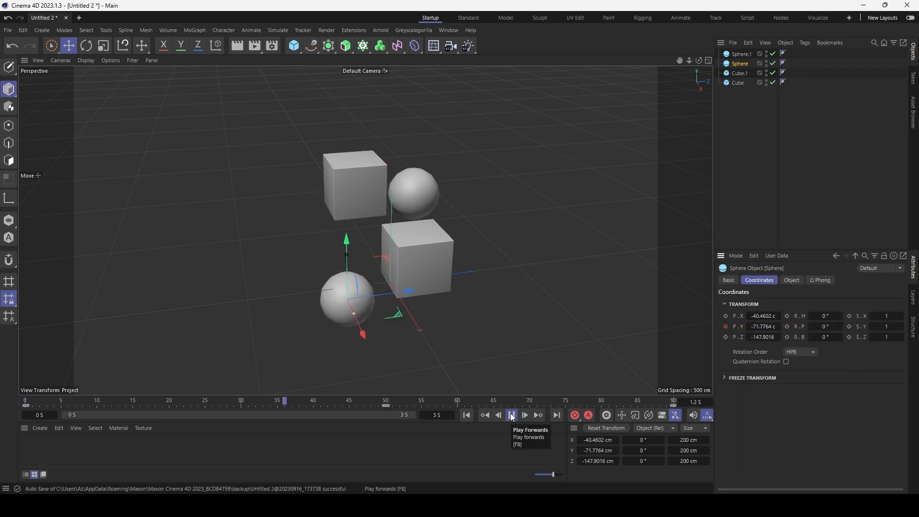
pyautogui.click(512, 415)
pyautogui.click(468, 421)
# Keyframe the other sphere's height at frames 0 and 50, then play both.
pyautogui.click(741, 54)
pyautogui.click(725, 327)
pyautogui.click(386, 401)
pyautogui.click(467, 415)
pyautogui.moveTo(776, 326); pyautogui.dragTo(747, 327)
pyautogui.click(386, 402)
pyautogui.click(512, 415)
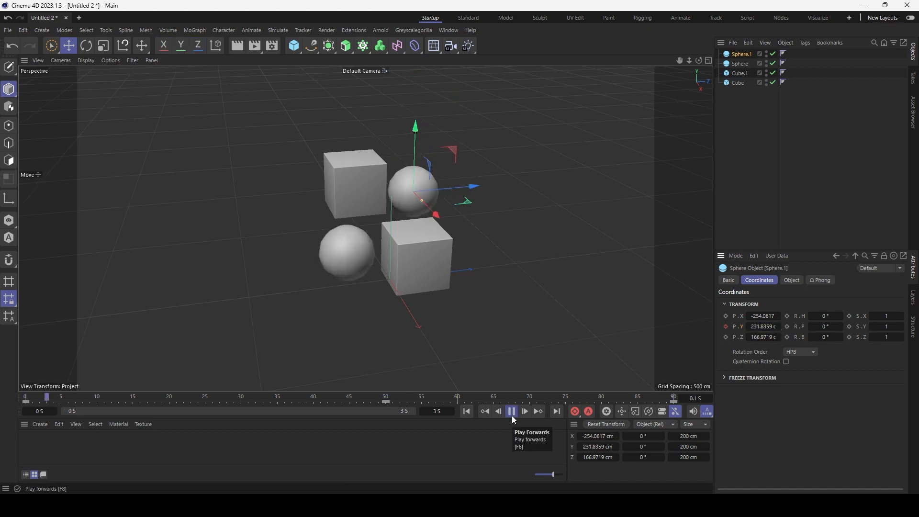
# Create a new material, Mat, and turn off its Color channel.
pyautogui.doubleClick(362, 451)
pyautogui.doubleClick(32, 445)
pyautogui.click(95, 247)
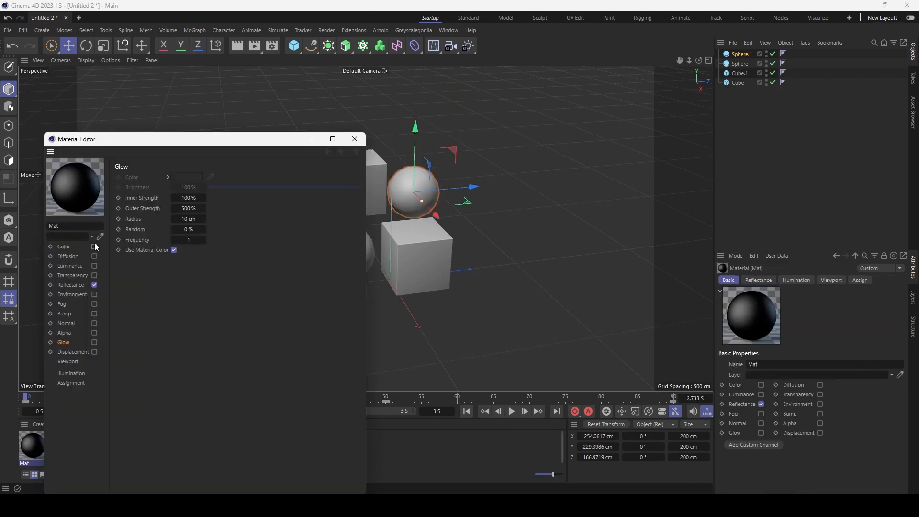
# Turn off Reflectance and enable Luminance tinted cream (H 43°, S 25%).
pyautogui.click(95, 286)
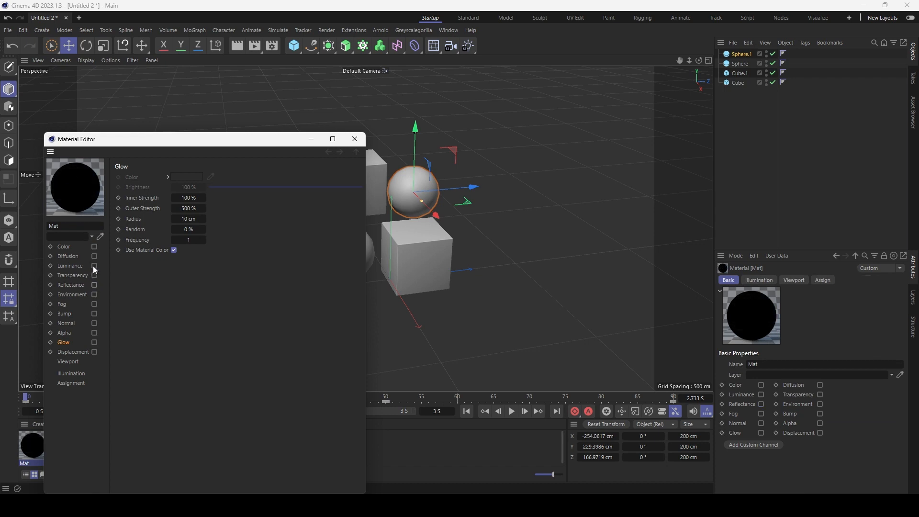
pyautogui.click(94, 266)
pyautogui.moveTo(213, 213); pyautogui.dragTo(233, 212)
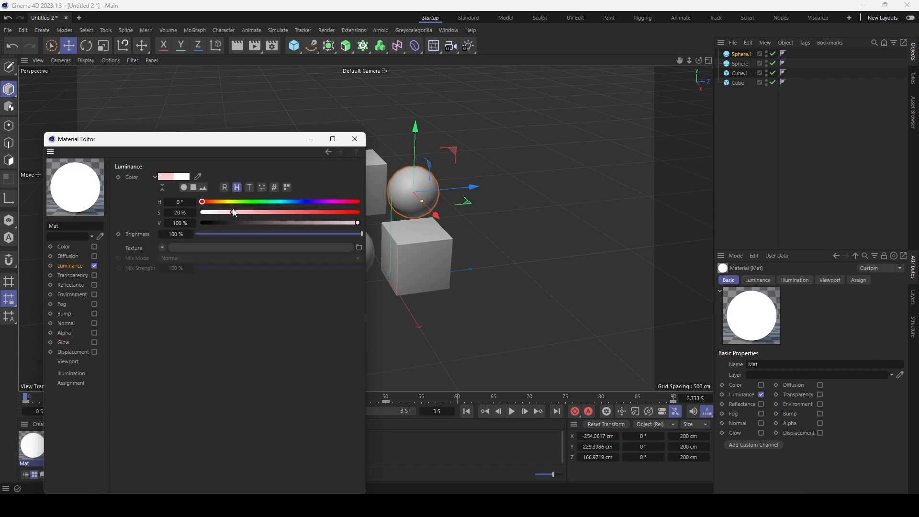
pyautogui.click(221, 201)
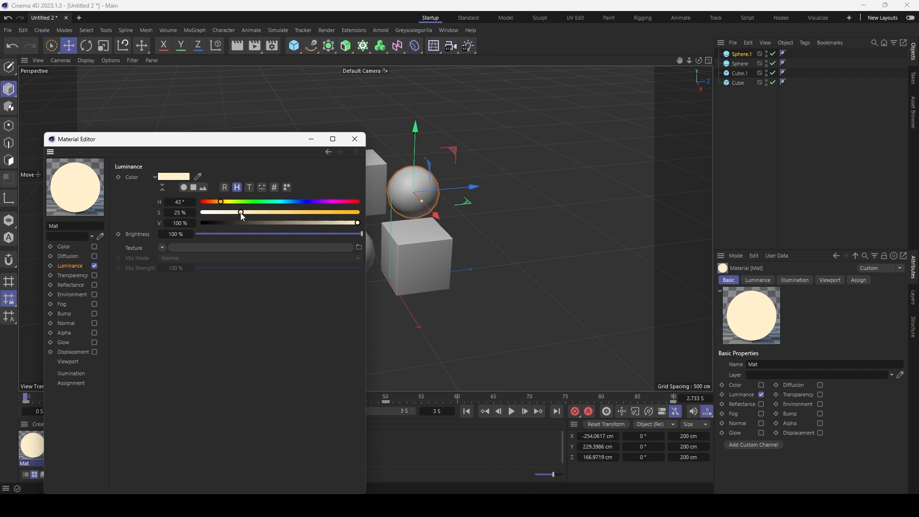
pyautogui.click(355, 140)
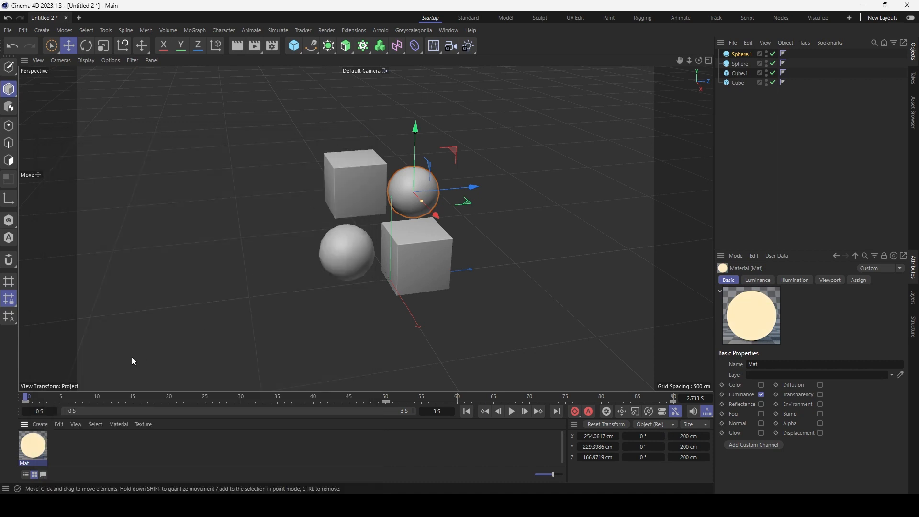
# Apply Mat to both spheres and render a preview frame.
pyautogui.moveTo(33, 445); pyautogui.dragTo(346, 266)
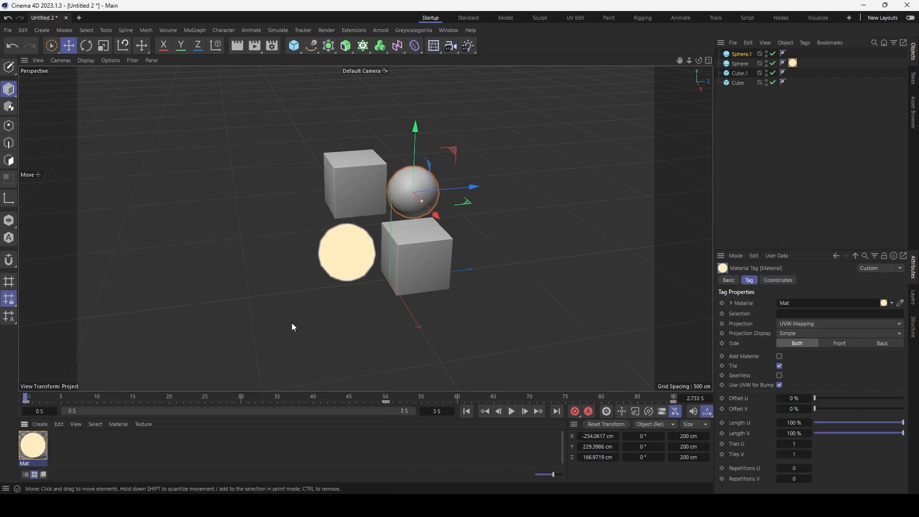
pyautogui.moveTo(34, 438); pyautogui.dragTo(413, 208)
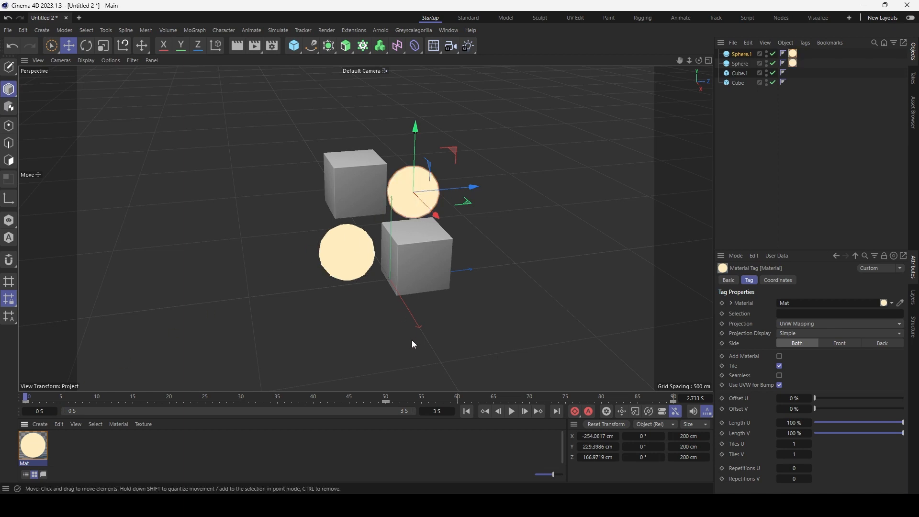
pyautogui.hotkey('shift', 'r')
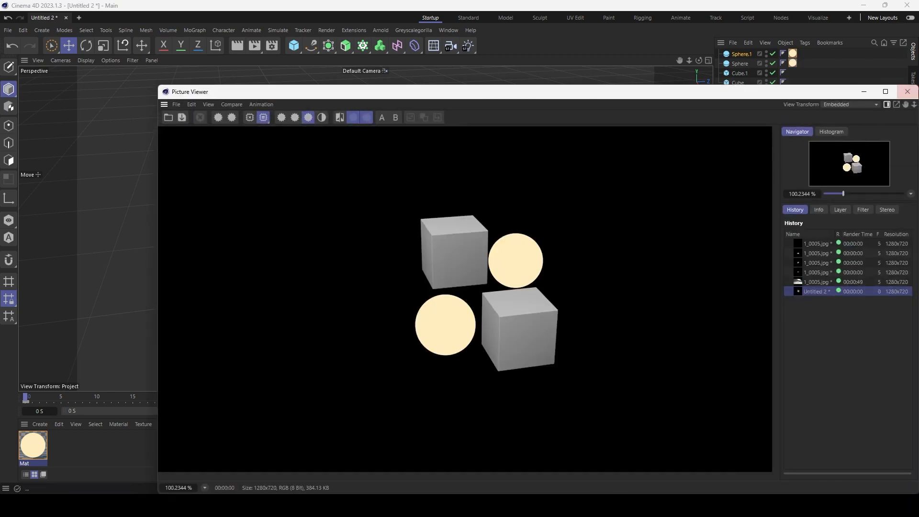
# Close the preview, then add Global Illumination using the QMC primary method in Render Settings.
pyautogui.click(907, 91)
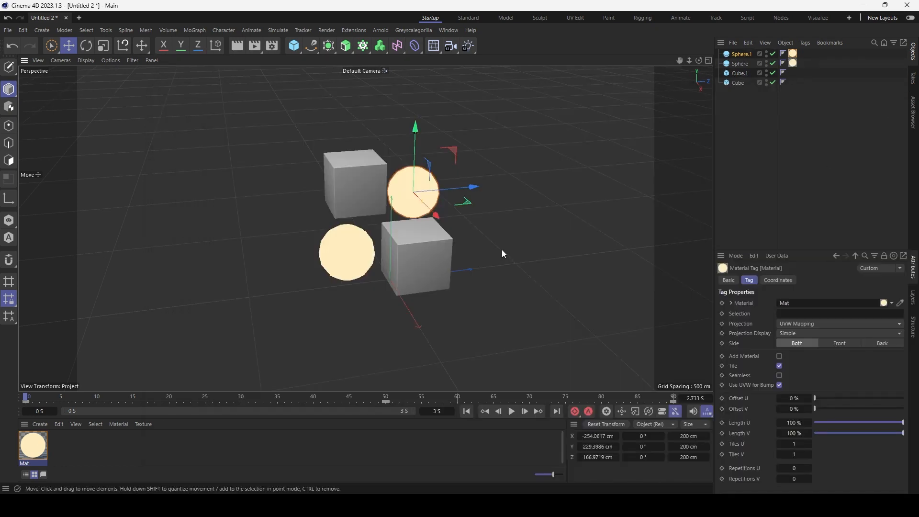
pyautogui.hotkey('ctrl', 'b')
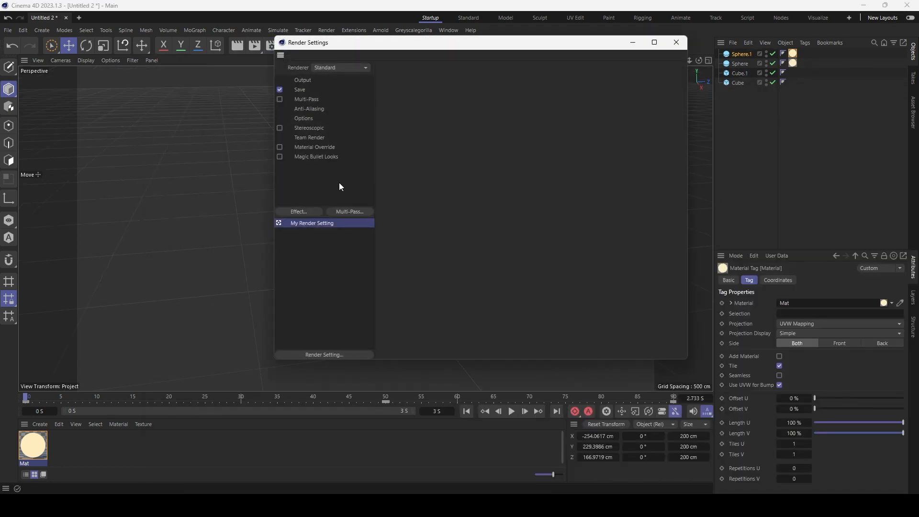
pyautogui.click(314, 210)
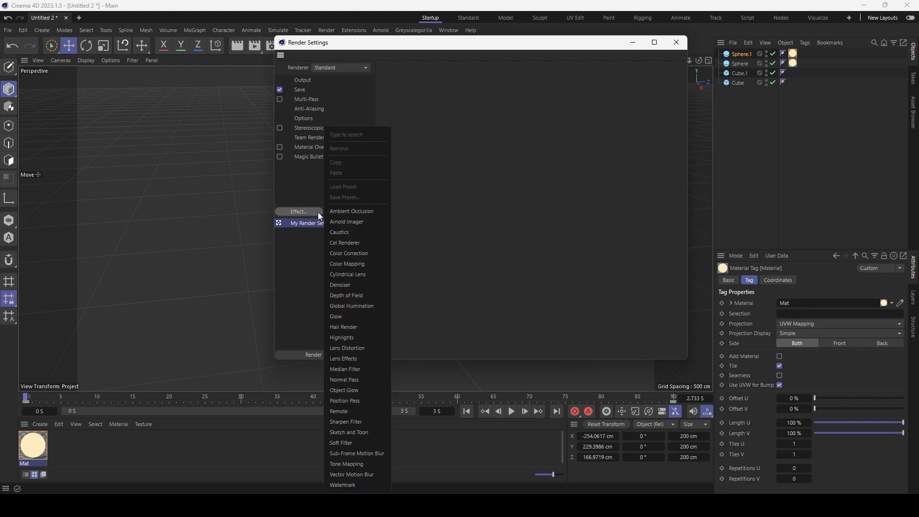
pyautogui.click(359, 304)
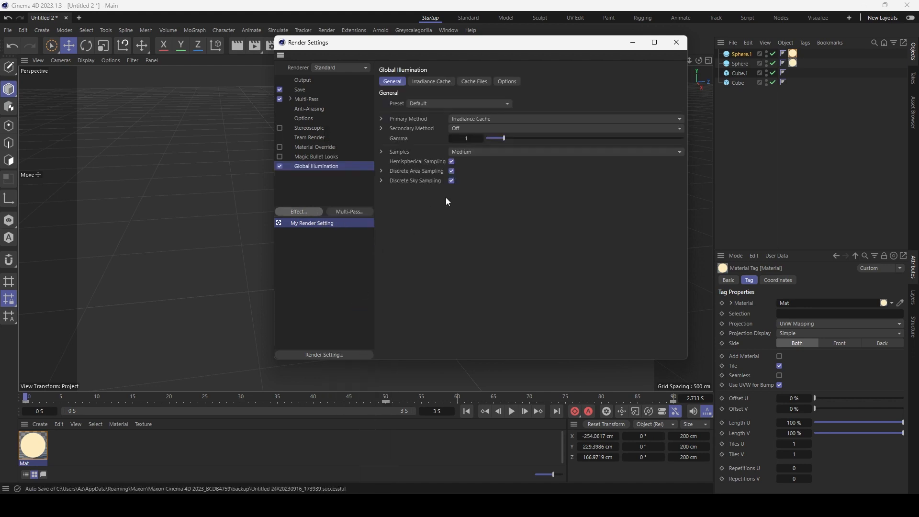
pyautogui.click(475, 121)
pyautogui.click(479, 133)
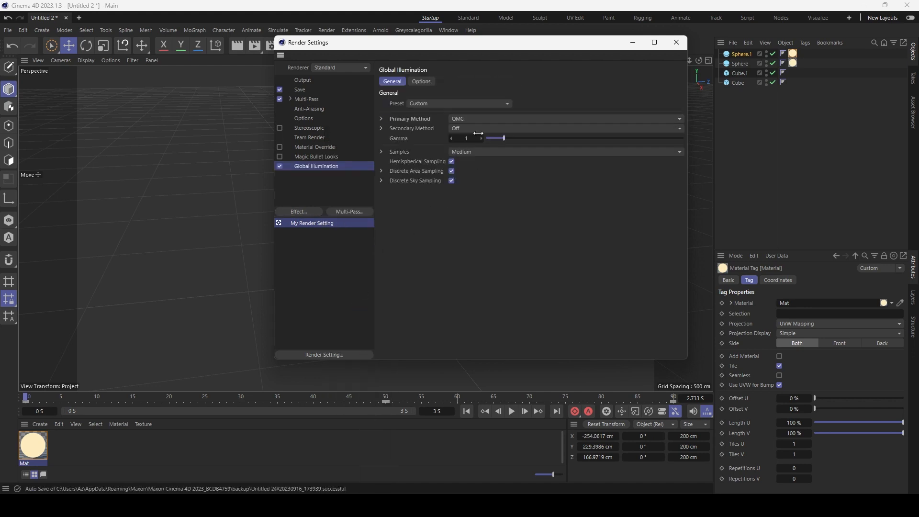
pyautogui.click(676, 43)
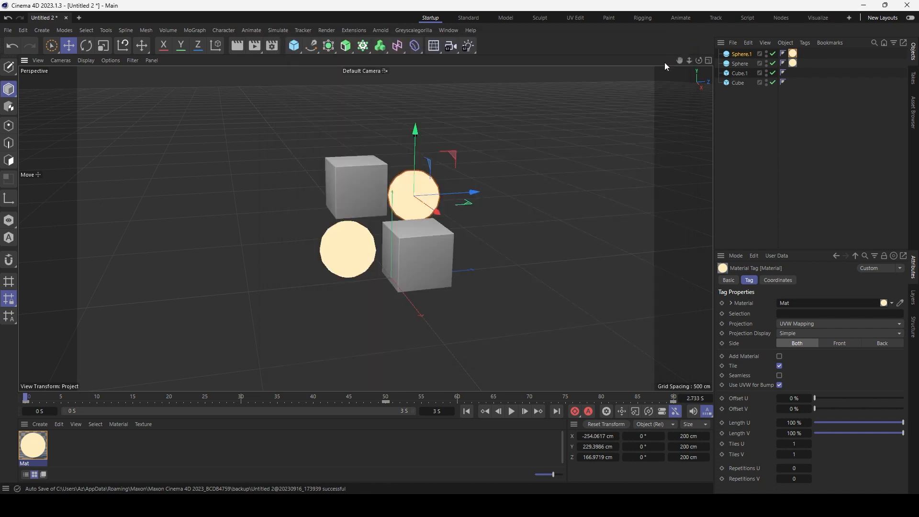
# Render the 91-frame animation at 1280×720 and play it in Picture Viewer.
pyautogui.hotkey('shift', 'r')
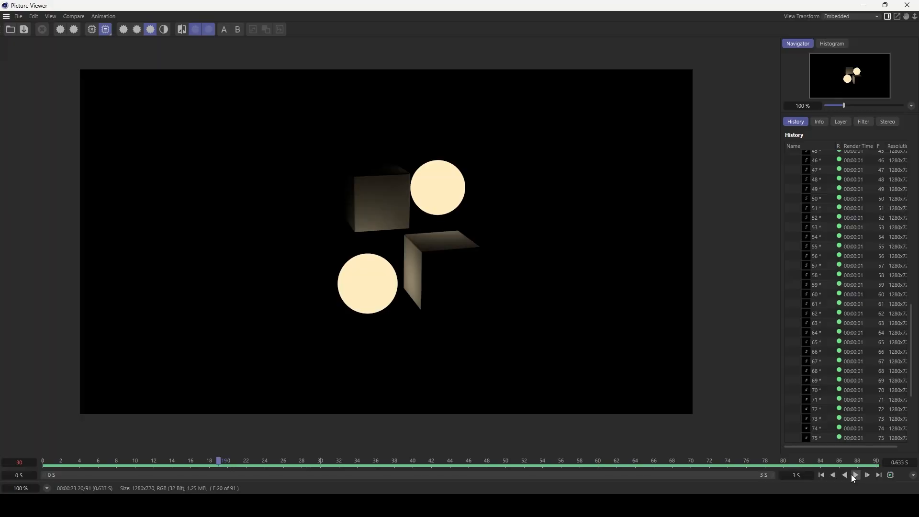
pyautogui.click(852, 475)
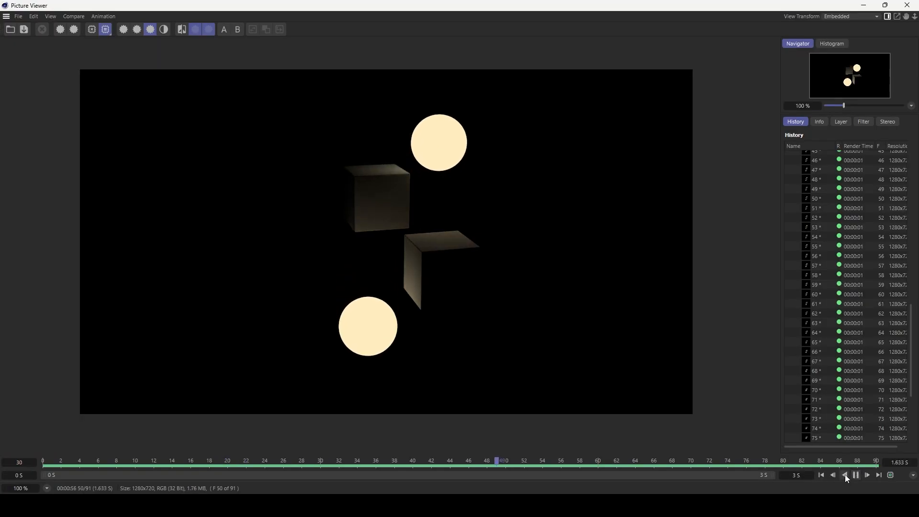